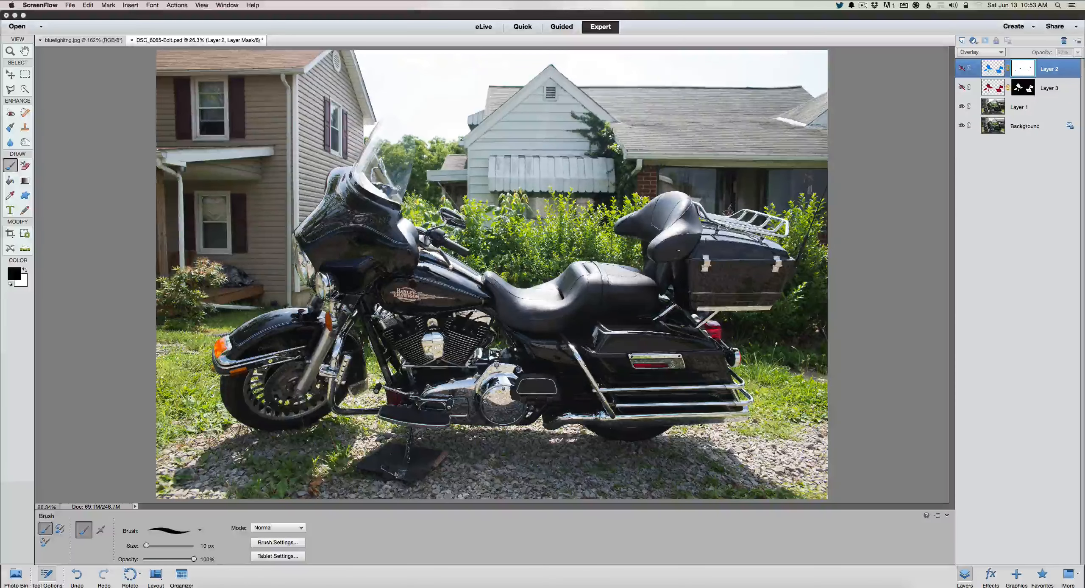
# - Preview the red and blue paint versions of the motorcycle by toggling the visibility of Layer 3 and Layer 2
pyautogui.click(961, 89)
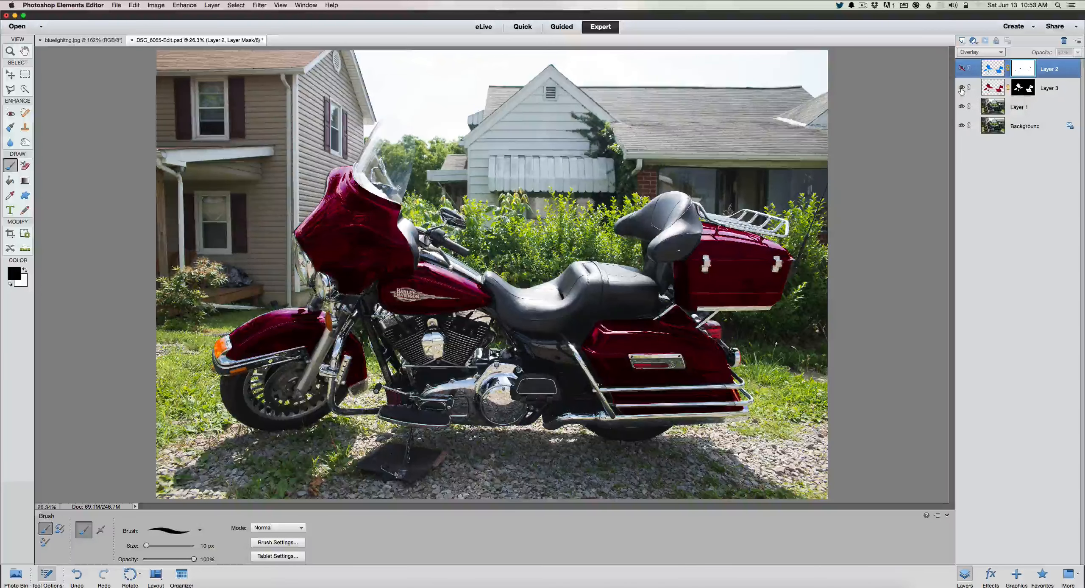
pyautogui.click(962, 88)
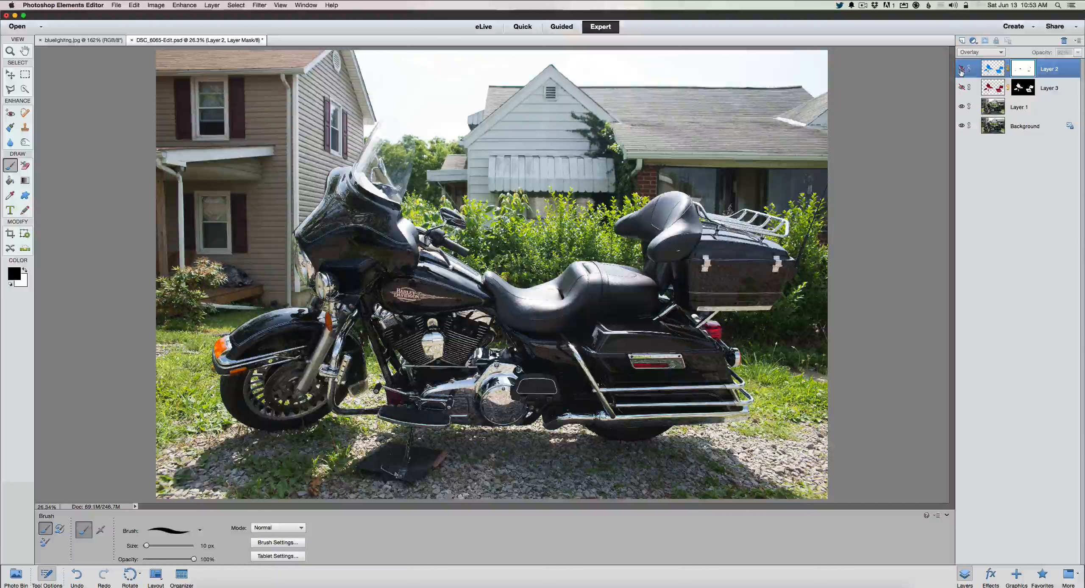
pyautogui.click(962, 68)
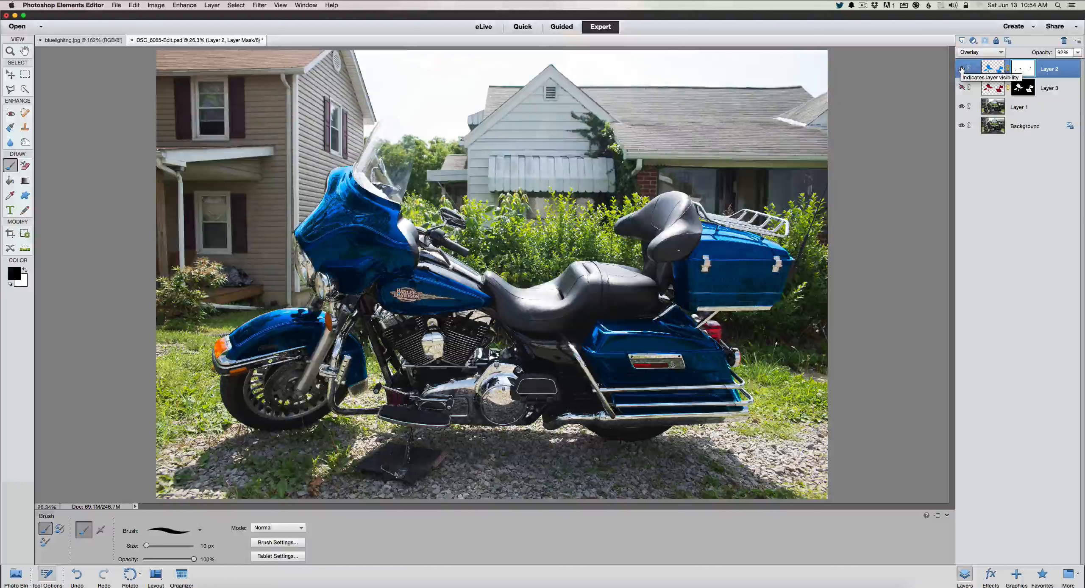
pyautogui.click(962, 69)
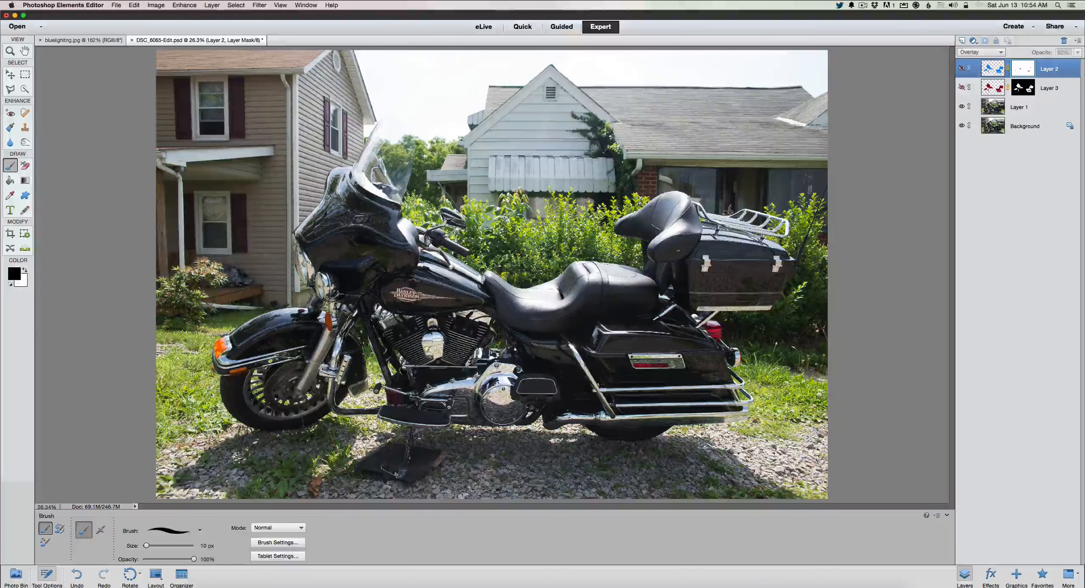
# - Revert the motorcycle photo DSC_6065-Edit.psd to its last saved version
pyautogui.click(132, 8)
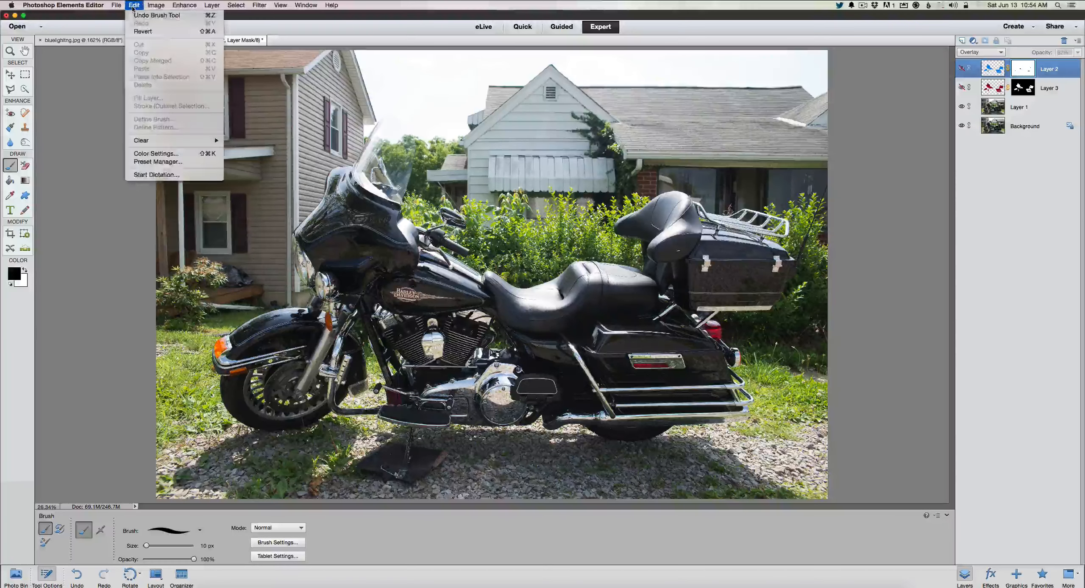
pyautogui.click(139, 33)
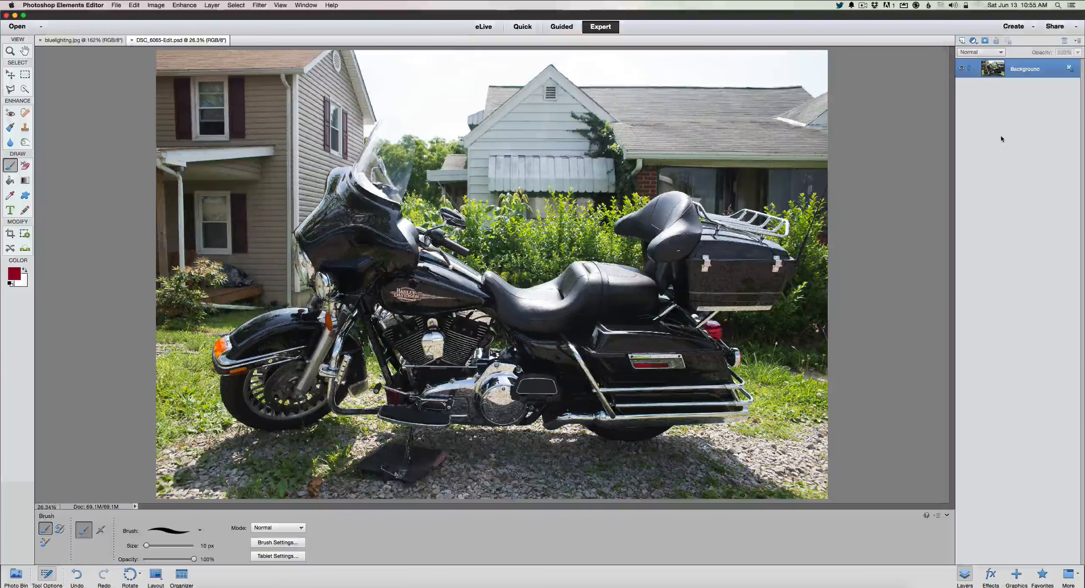
# - Duplicate the Background layer and compare the copy with the original by toggling the visibility of both layers
pyautogui.press('super+j')
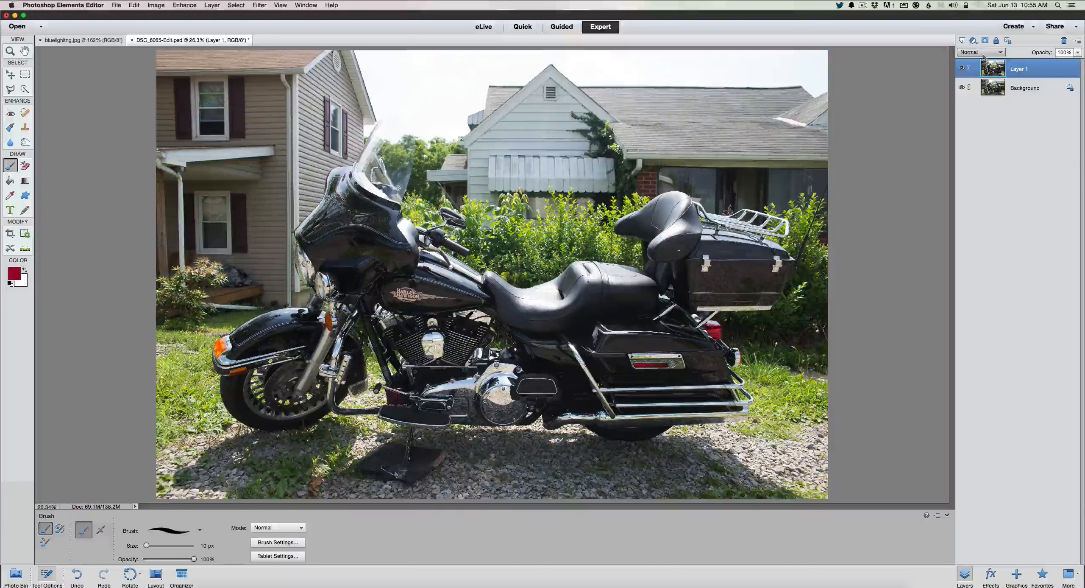
pyautogui.click(962, 88)
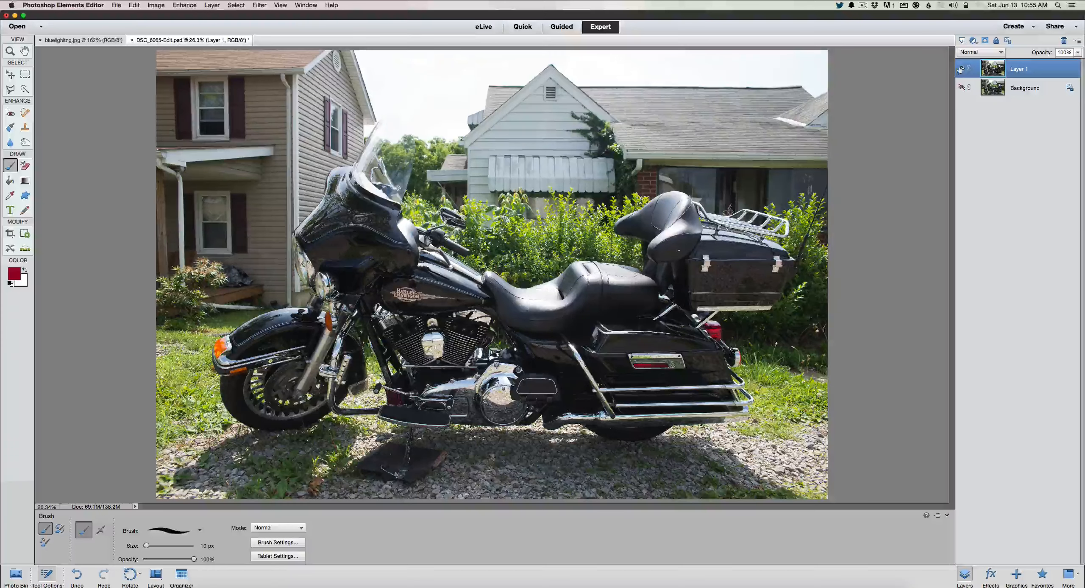
pyautogui.click(962, 68)
pyautogui.click(962, 88)
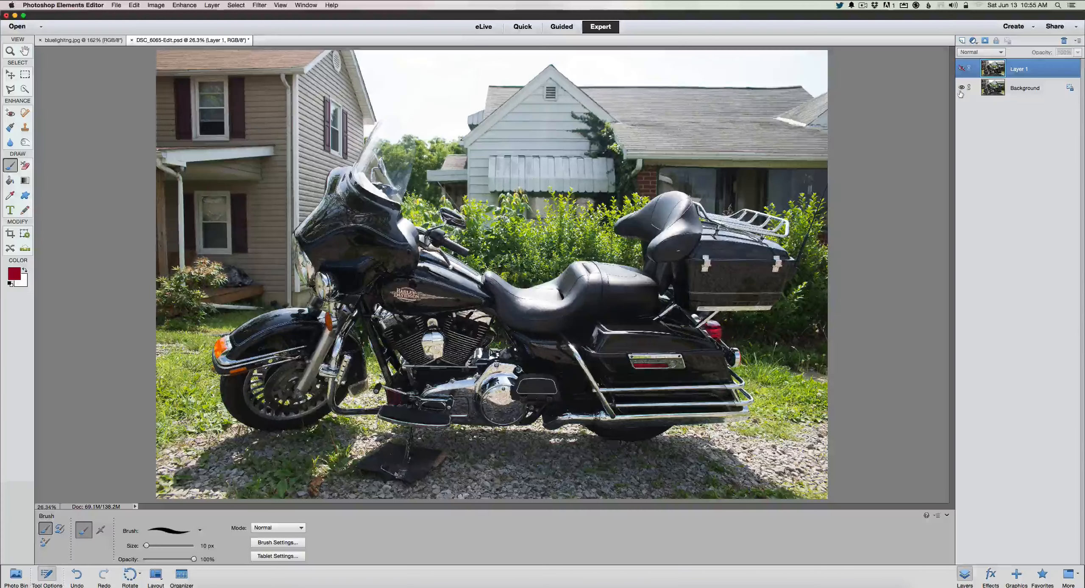
pyautogui.click(962, 68)
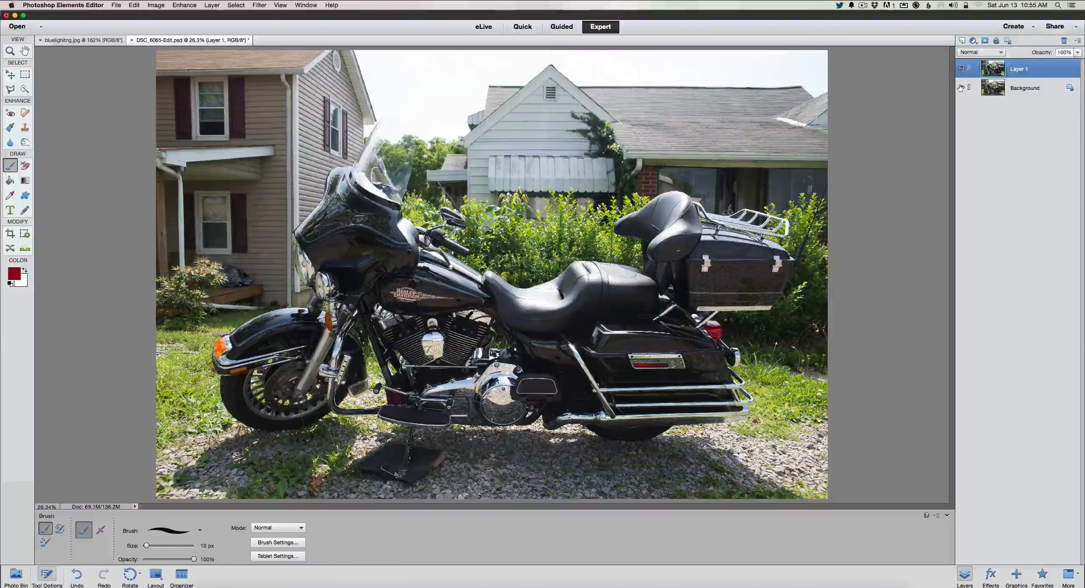
pyautogui.click(962, 88)
pyautogui.click(961, 87)
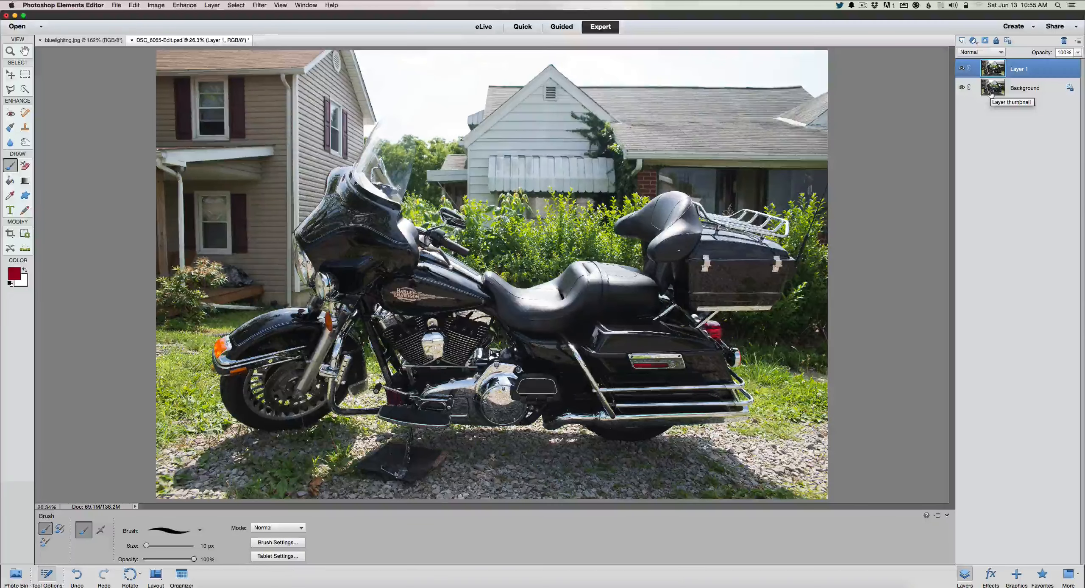
# - Delete the duplicate layer above the Background
pyautogui.rightClick(992, 70)
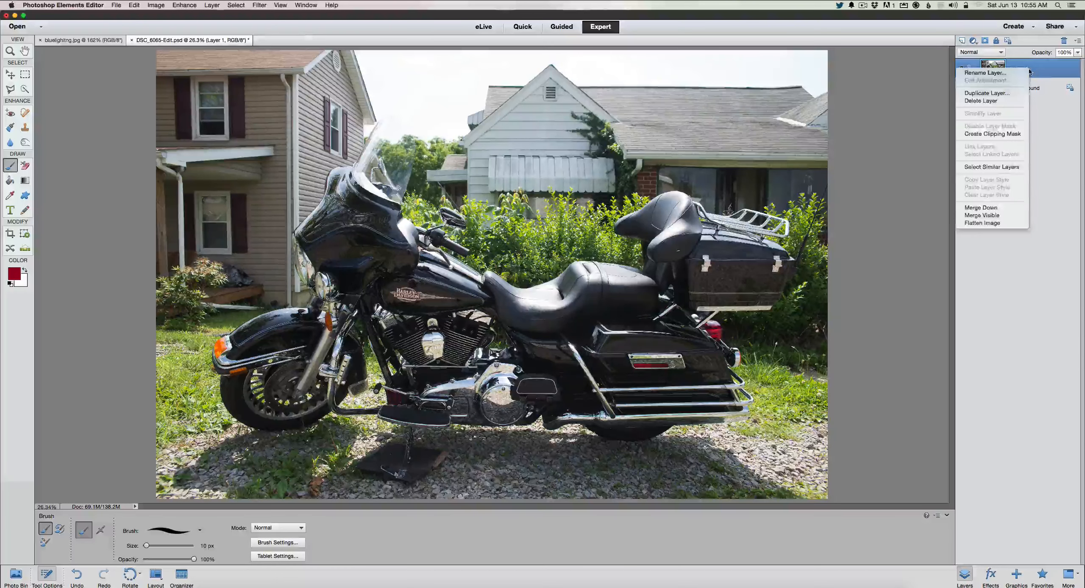
pyautogui.click(988, 100)
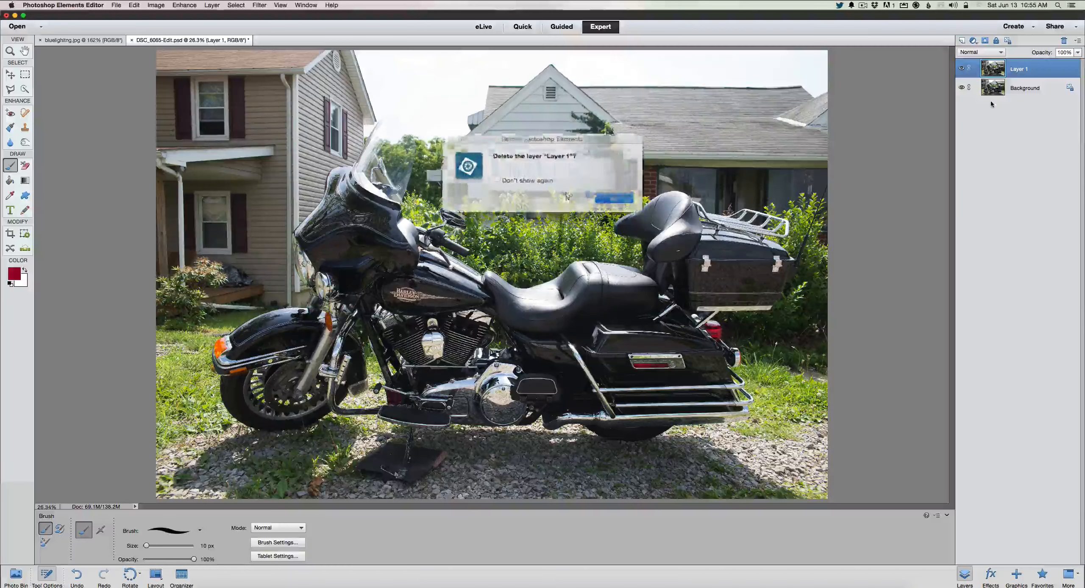
pyautogui.click(607, 195)
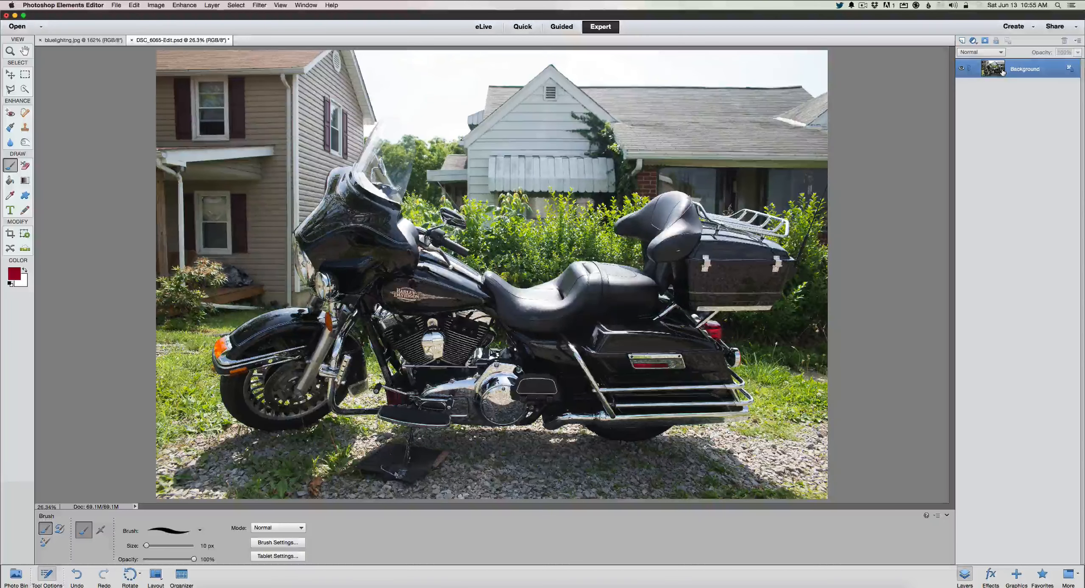
# - Try duplicating the Background layer as "Background copy" and delete that copy again
pyautogui.moveTo(994, 70); pyautogui.dragTo(962, 40)
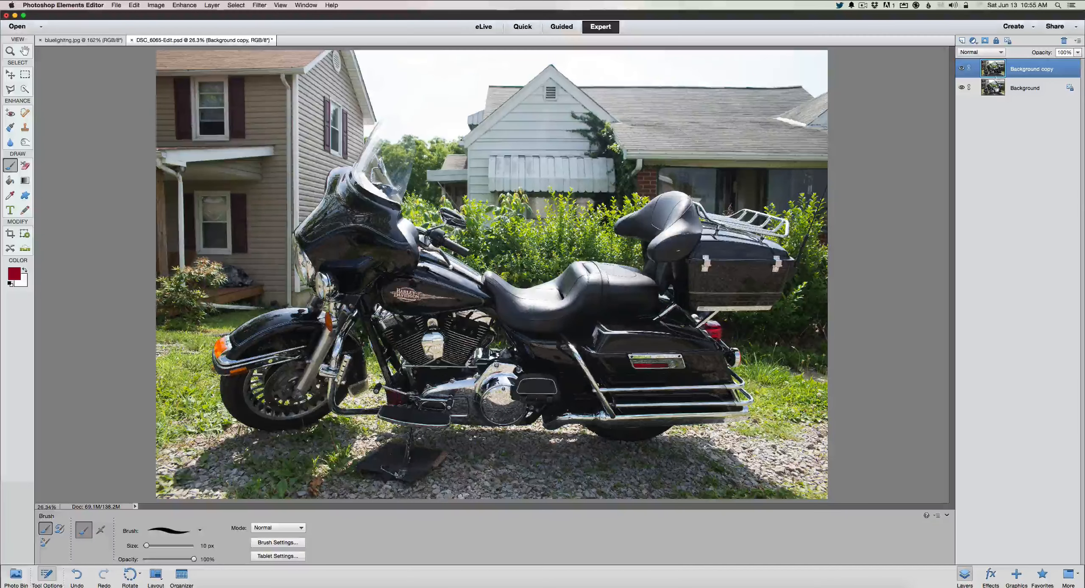
pyautogui.rightClick(1029, 72)
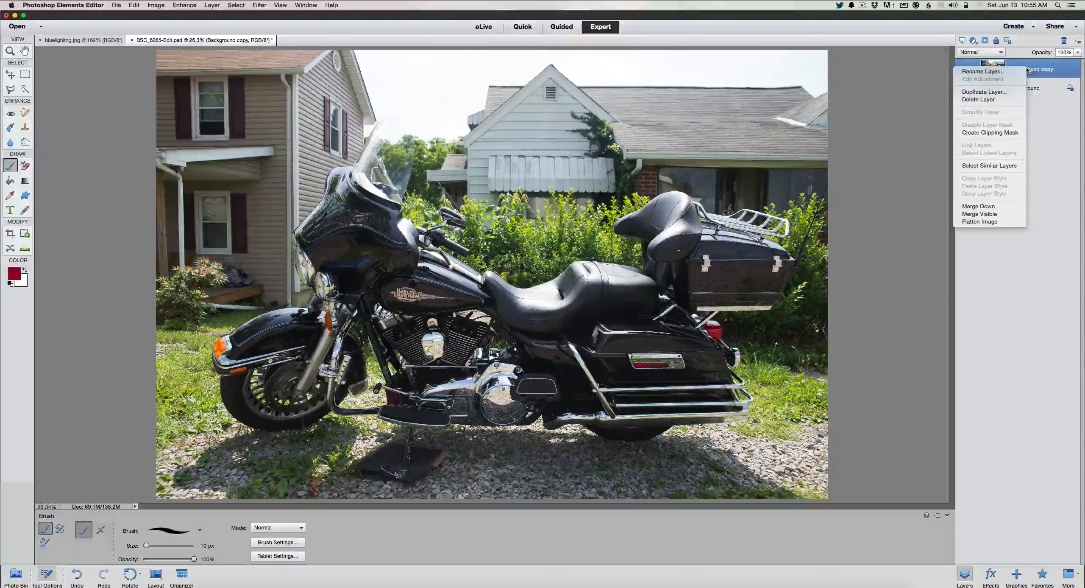
pyautogui.click(988, 100)
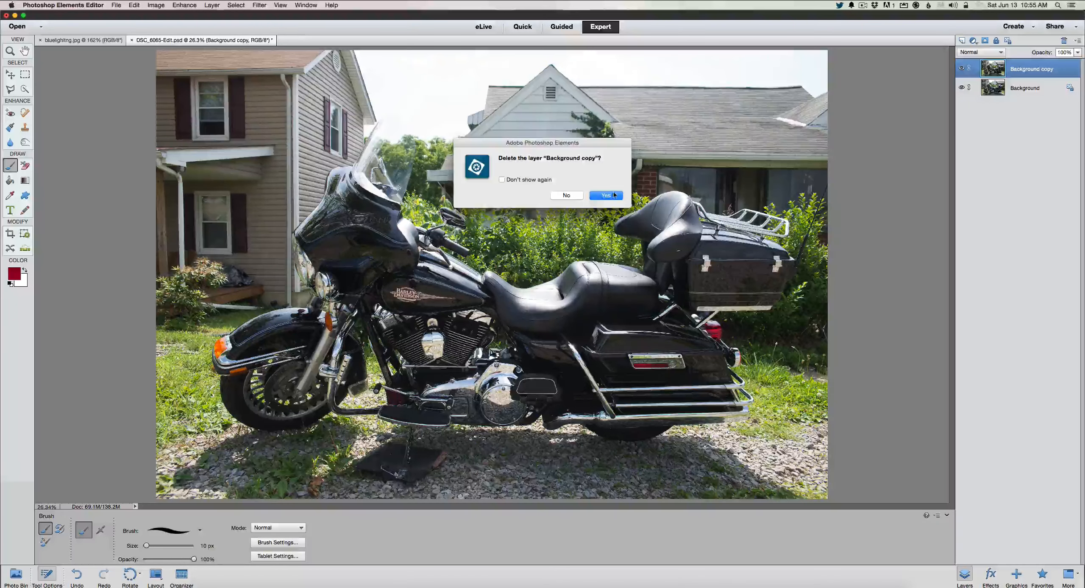
pyautogui.press('Return')
# - Duplicate the Background onto a new layer above it
pyautogui.press('super+j')
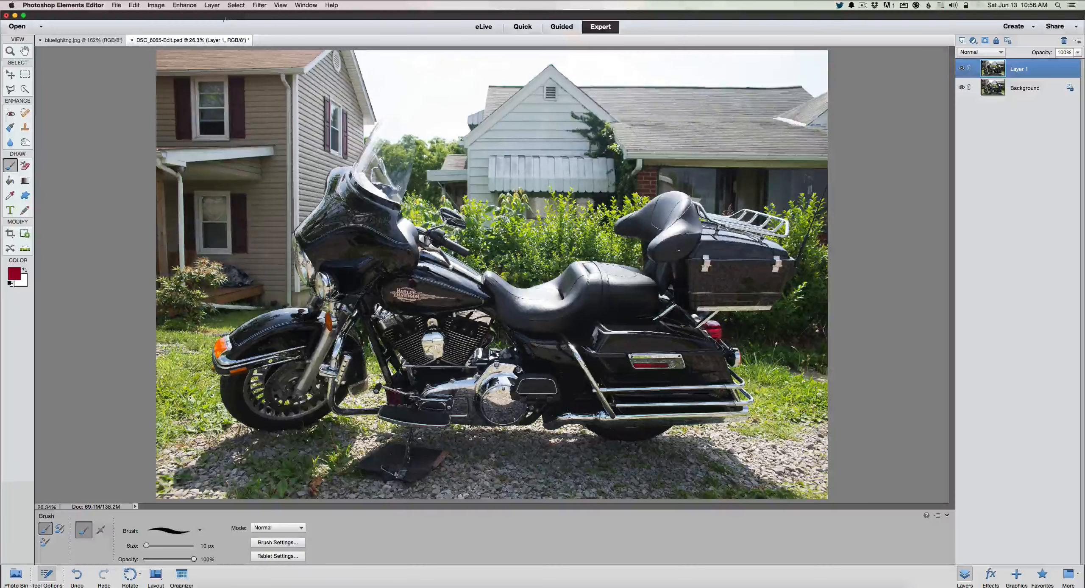
# - Try filling the whole of Layer 1 with the dark red foreground color at 100% opacity, and undo the fill and selection
pyautogui.click(241, 5)
pyautogui.click(238, 16)
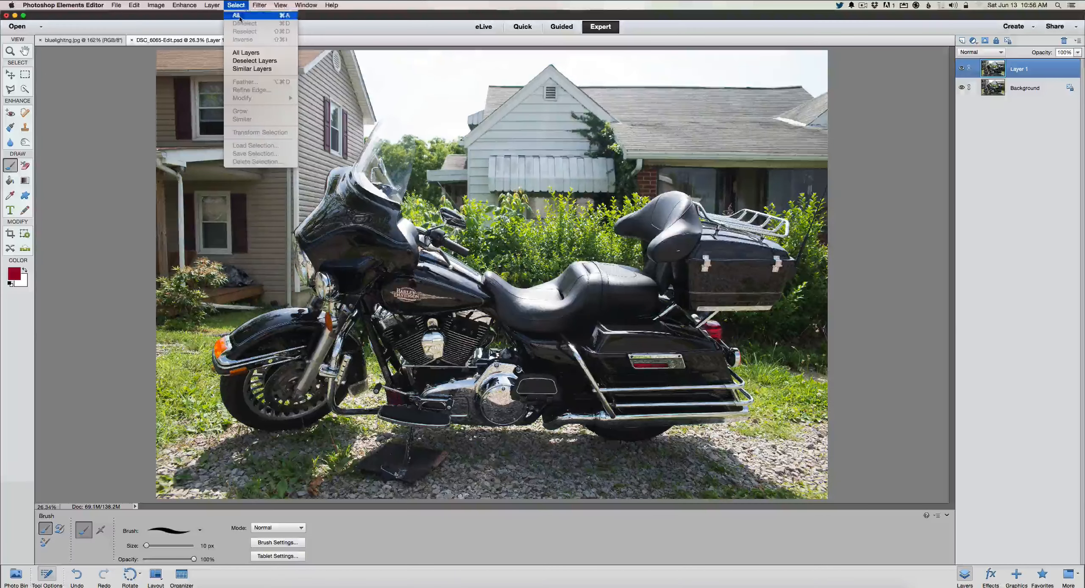
pyautogui.click(134, 5)
pyautogui.click(153, 98)
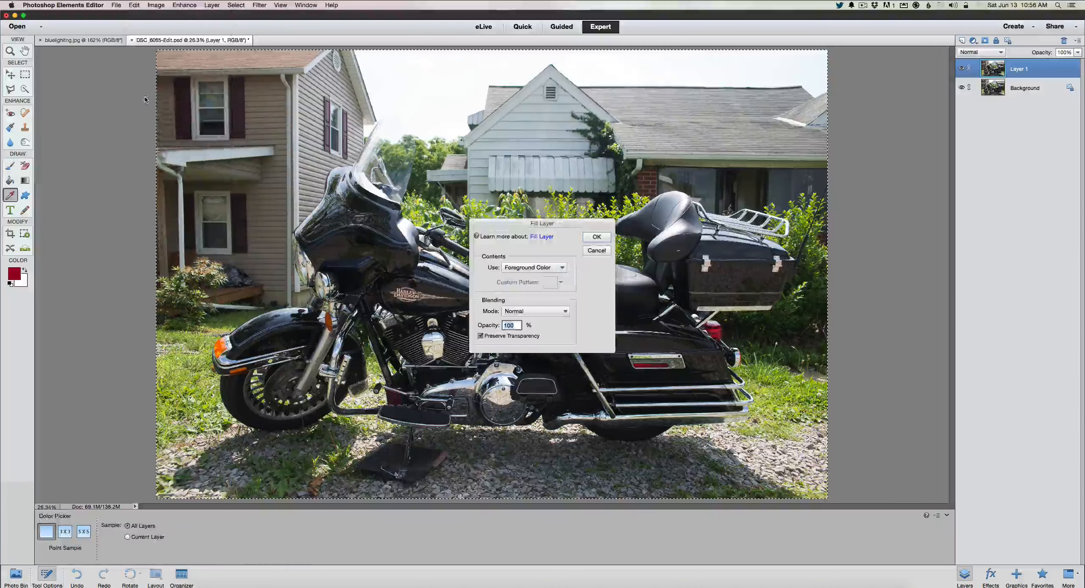
pyautogui.click(595, 237)
pyautogui.press('b')
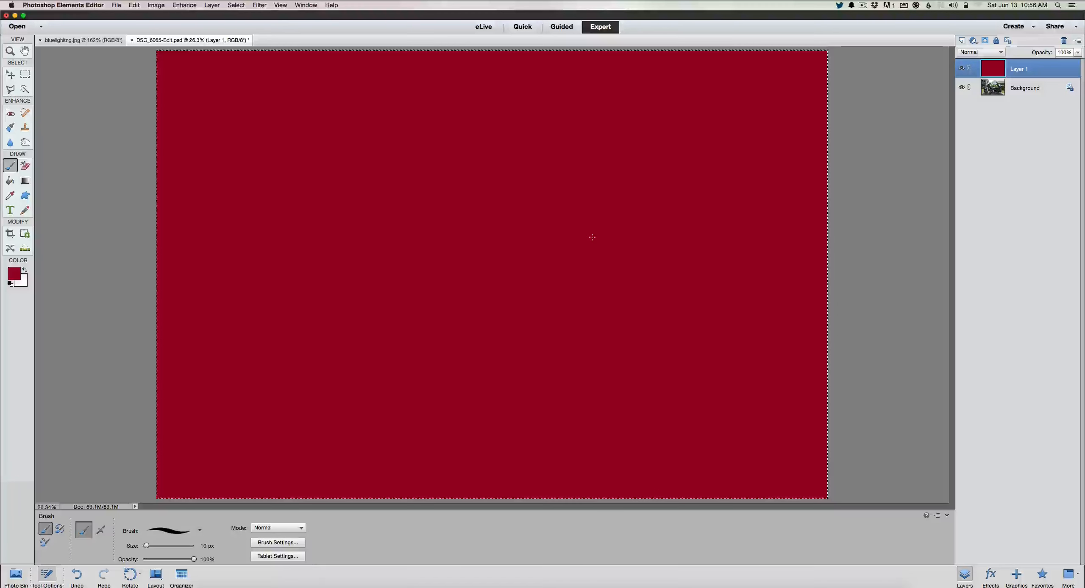
pyautogui.click(136, 5)
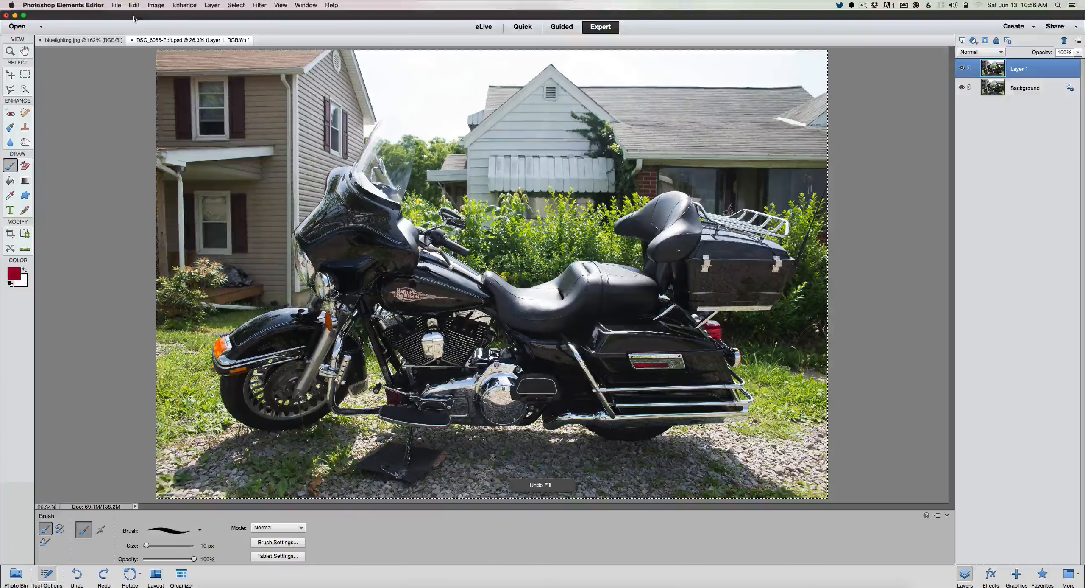
pyautogui.press('super+d')
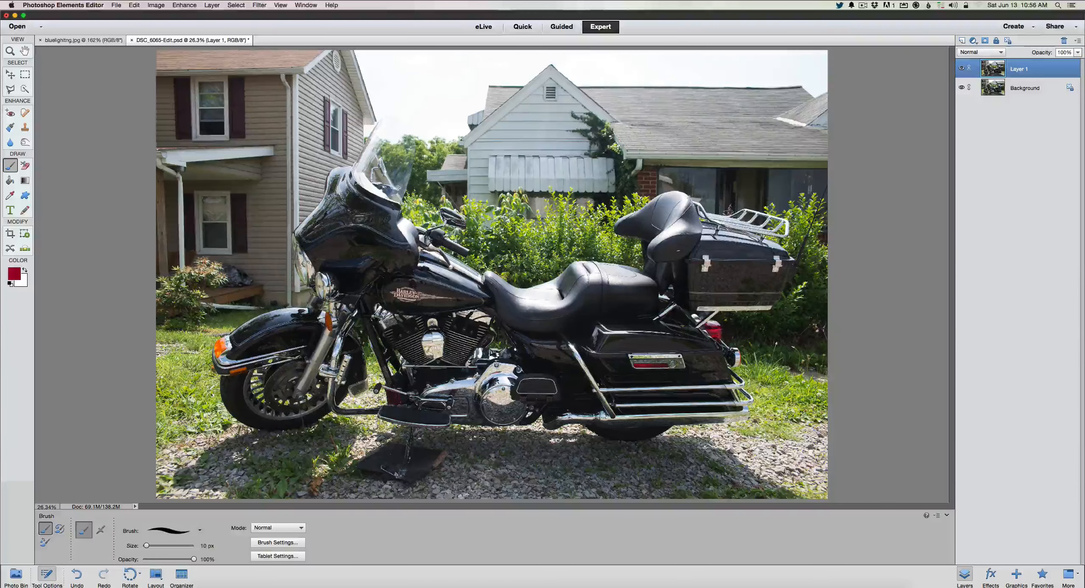
# - Select the motorcycle's painted fender, fairing, tank, side panel, saddlebag and trunk using the Polygonal Lasso in Add mode and the Quick Selection tool
pyautogui.click(10, 89)
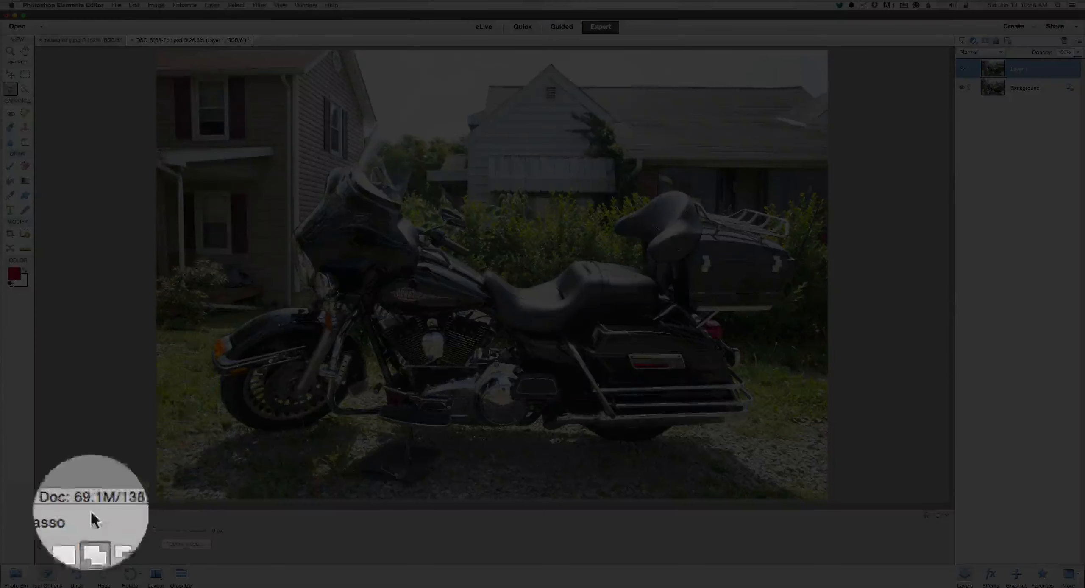
pyautogui.click(81, 529)
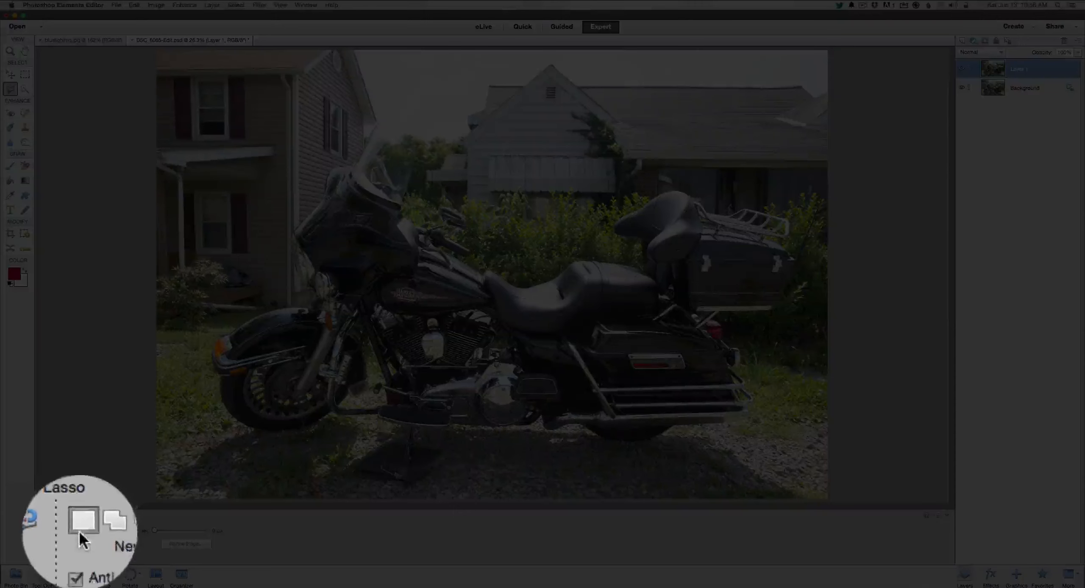
pyautogui.click(230, 338)
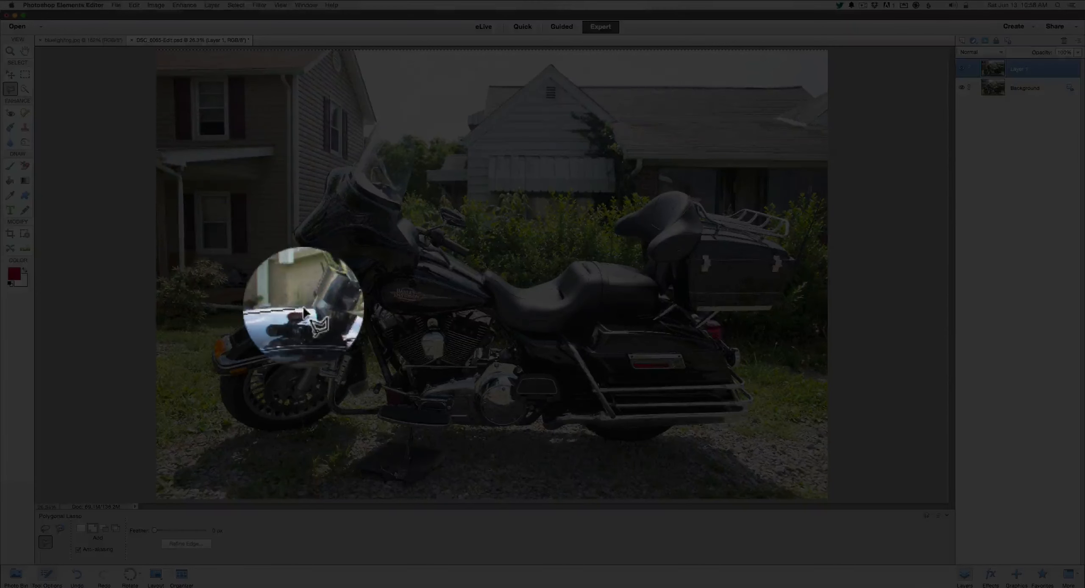
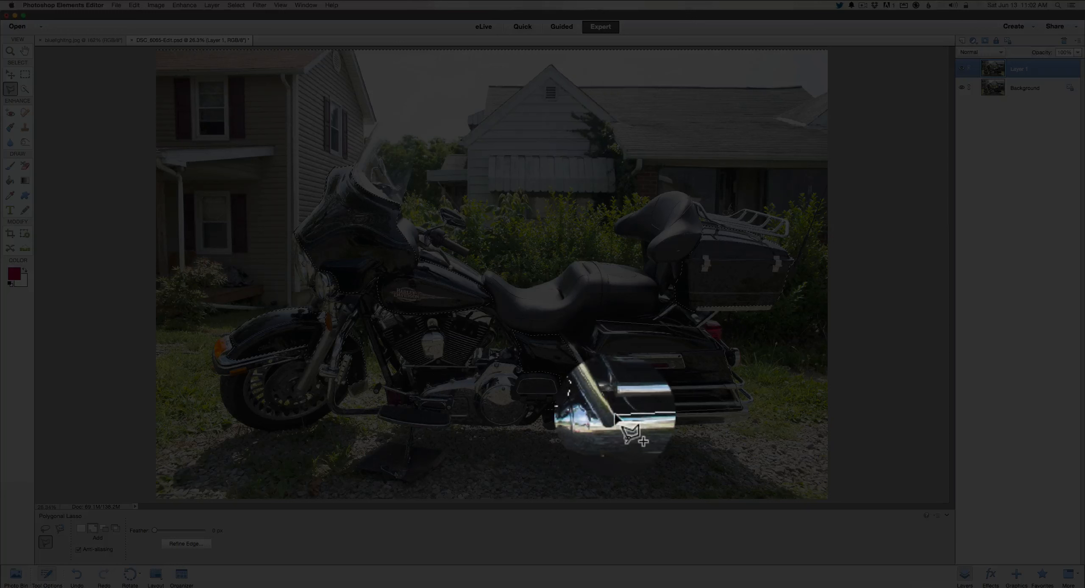
pyautogui.click(615, 416)
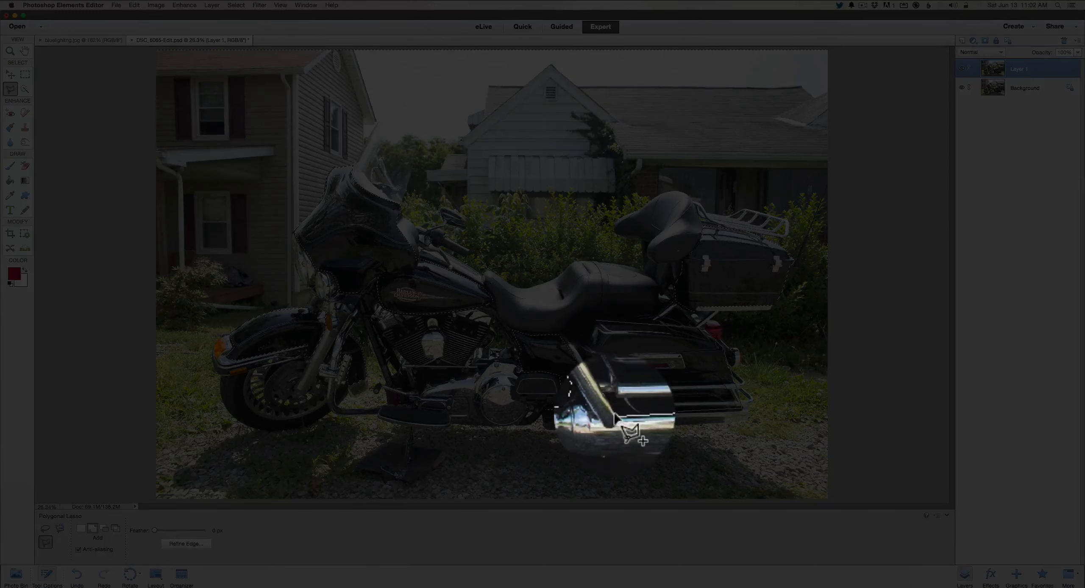
pyautogui.click(574, 334)
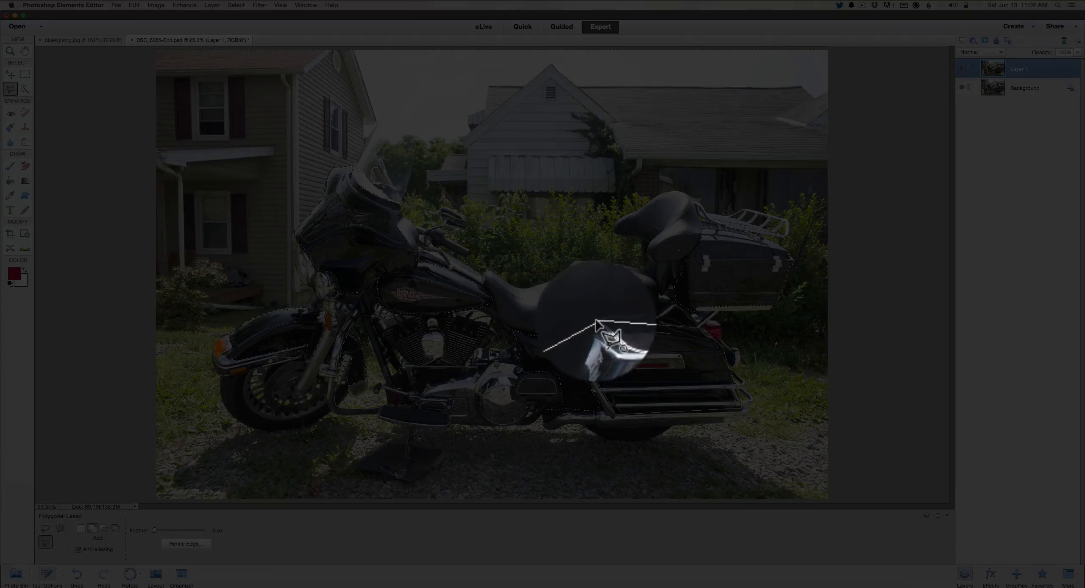
pyautogui.click(597, 323)
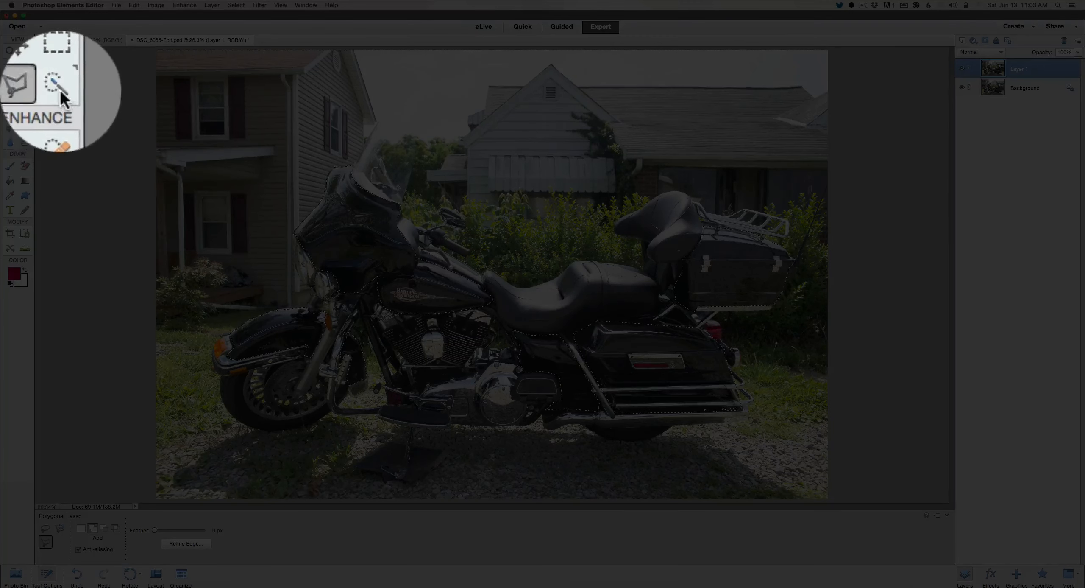
pyautogui.click(25, 89)
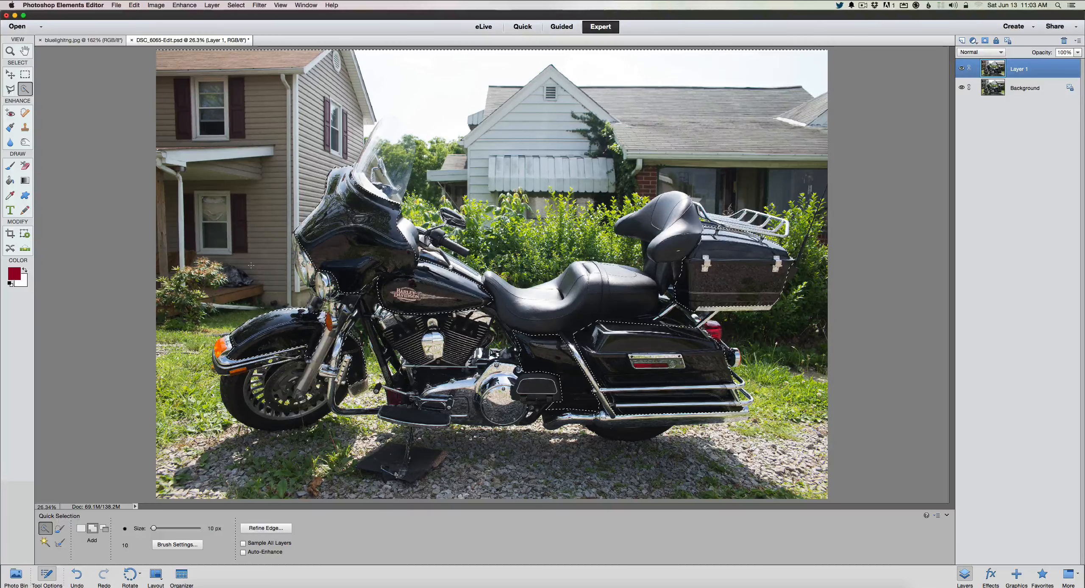
# - Copy the selected painted parts onto a new layer and check the cutout by hiding the Background and temporarily hiding Layer 1
pyautogui.press('super+j')
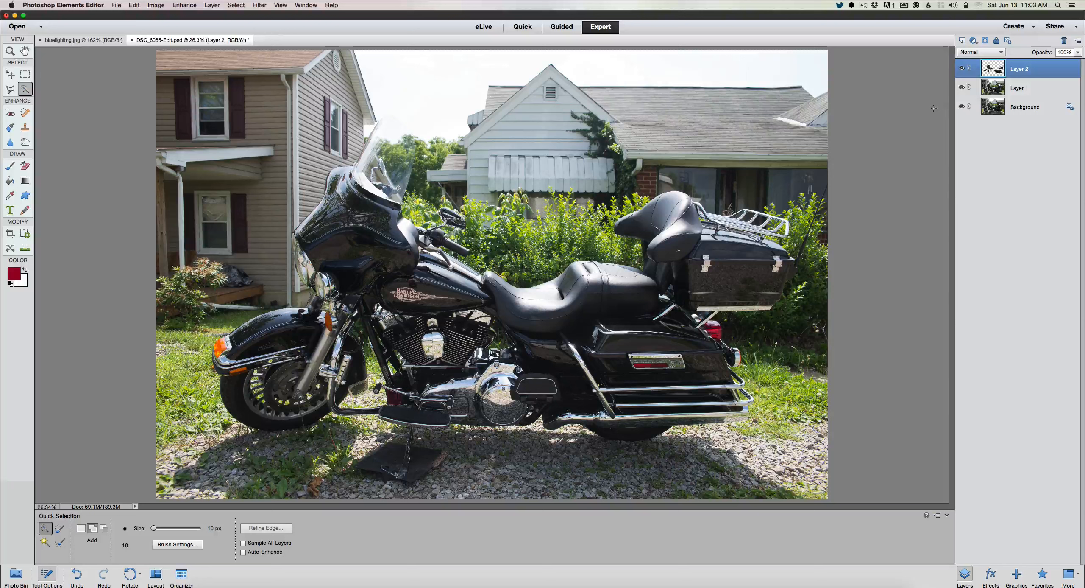
pyautogui.click(962, 106)
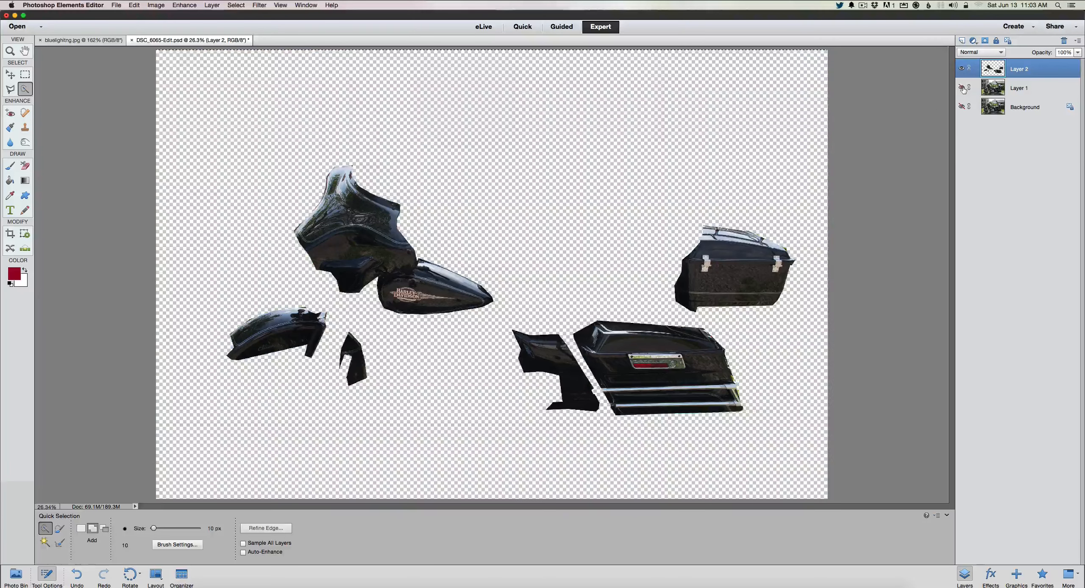
pyautogui.click(962, 88)
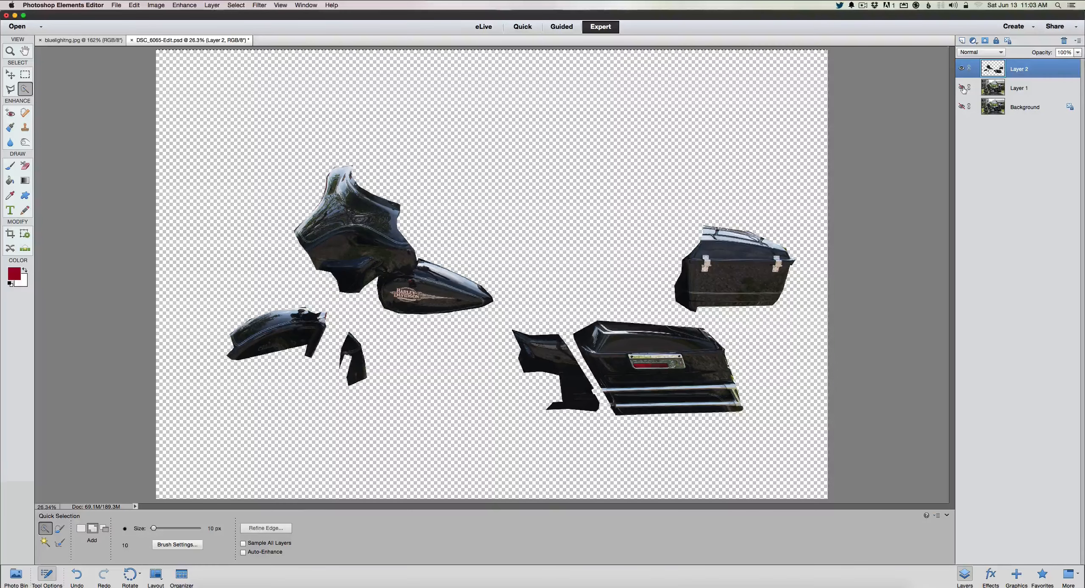
pyautogui.click(962, 88)
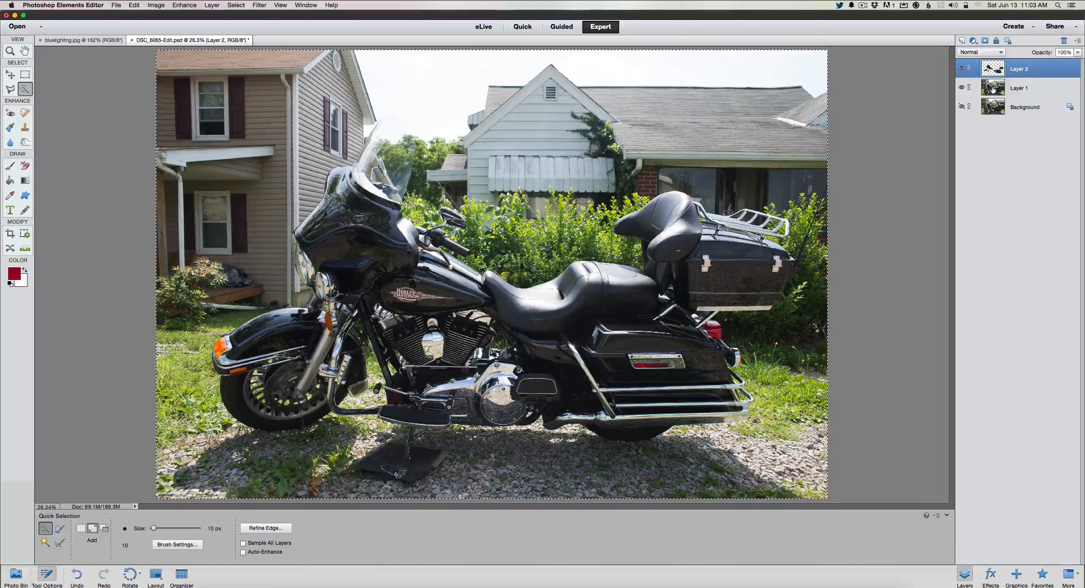
# - Load the painted parts' outline as a selection and make two more copies of the Layer 2 cutout above it
pyautogui.keyDown('super'); pyautogui.click(994, 73); pyautogui.keyUp('super')
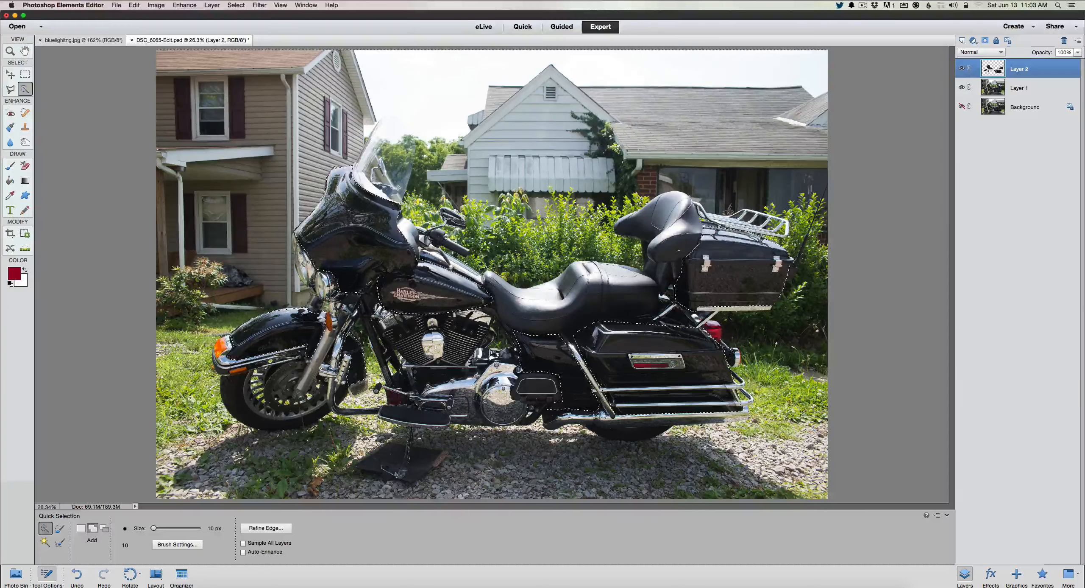
pyautogui.click(998, 90)
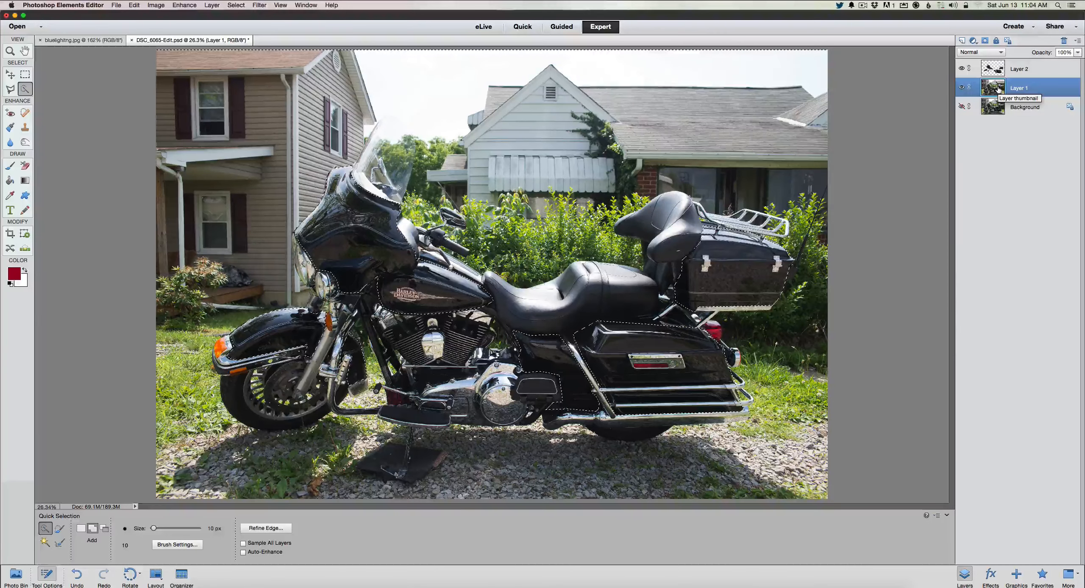
pyautogui.click(995, 107)
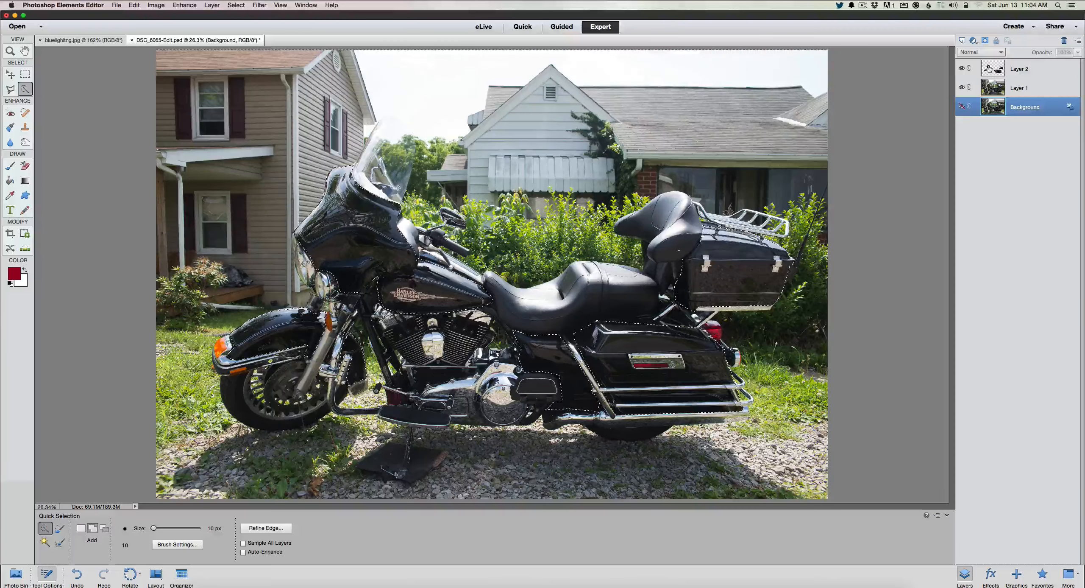
pyautogui.click(992, 71)
pyautogui.click(989, 88)
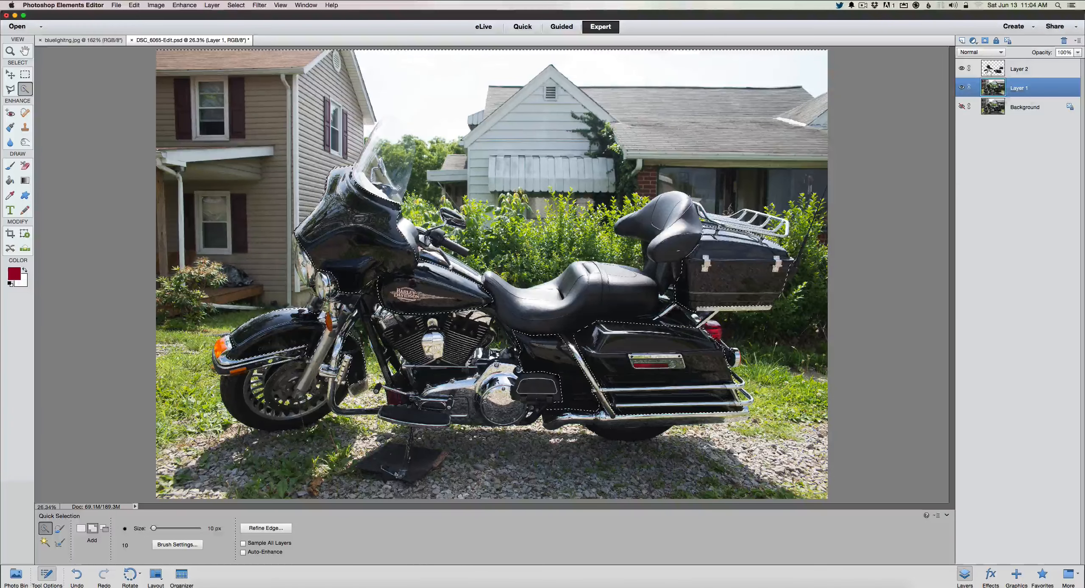
pyautogui.click(989, 71)
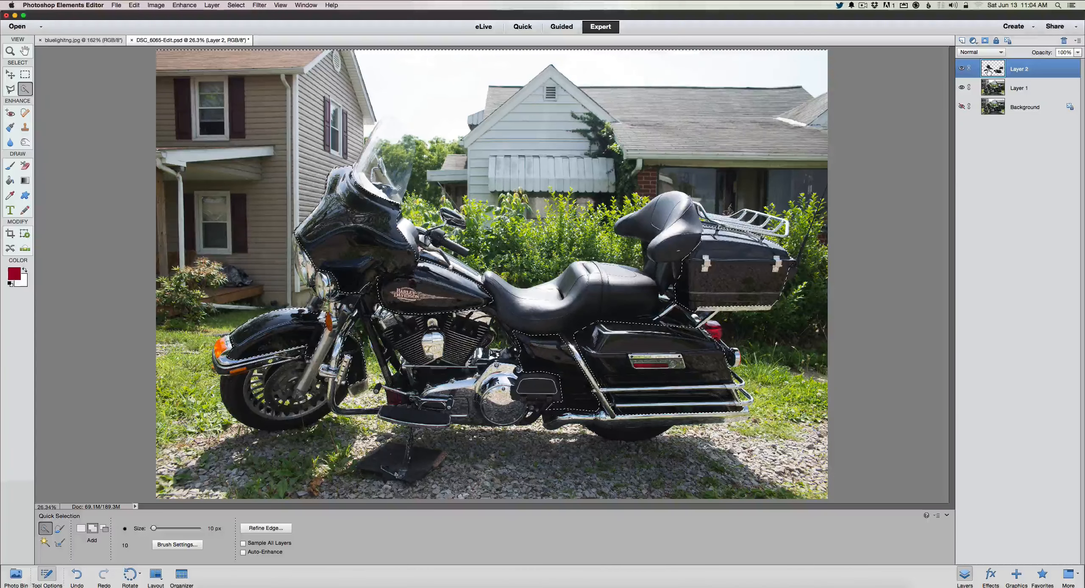
pyautogui.hotkey('ctrl', 'j')
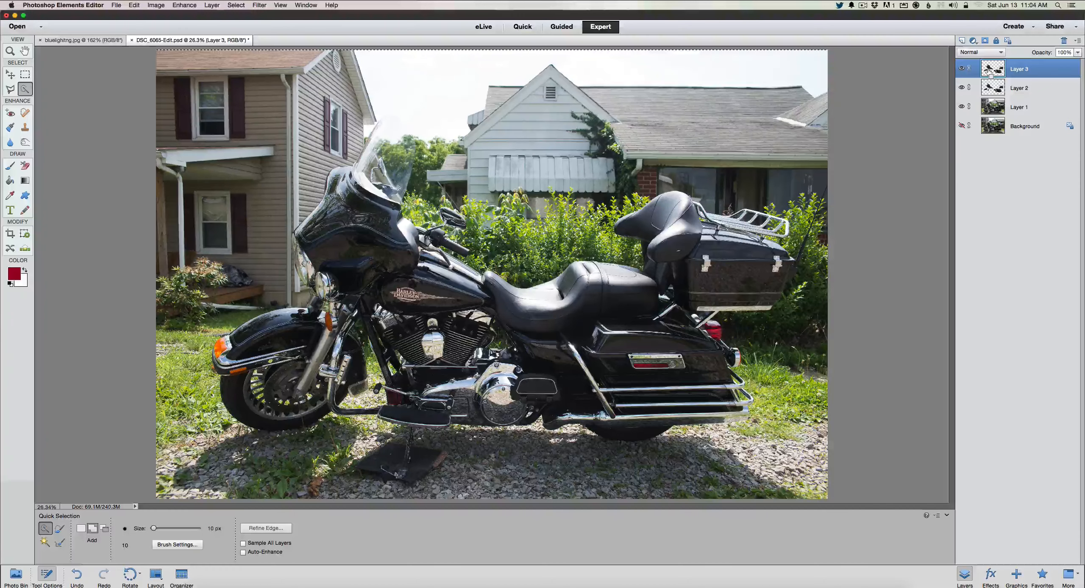
pyautogui.hotkey('ctrl', 'j')
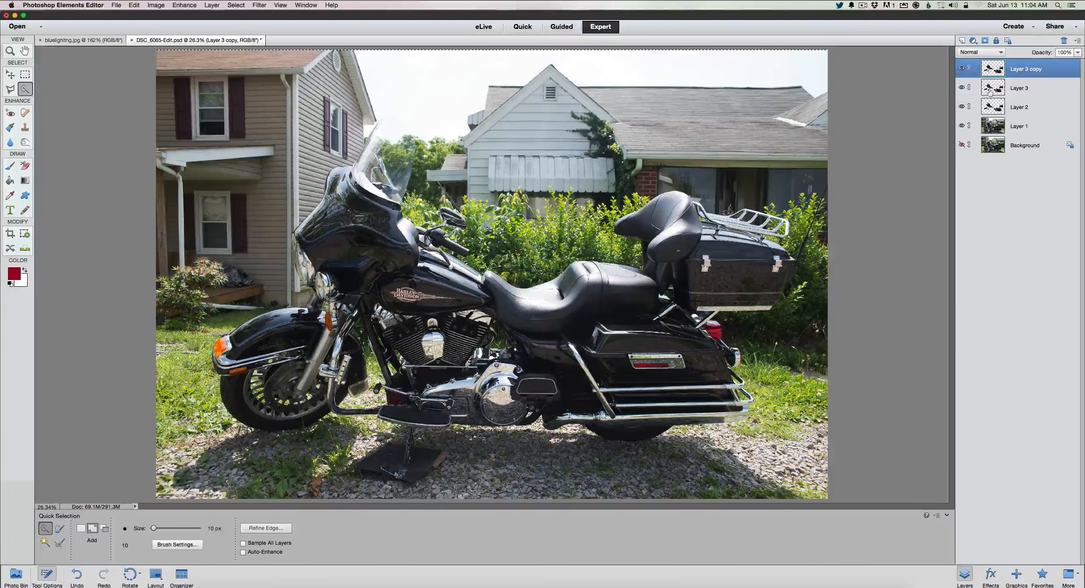
pyautogui.click(992, 108)
pyautogui.click(992, 89)
pyautogui.click(994, 71)
pyautogui.click(993, 89)
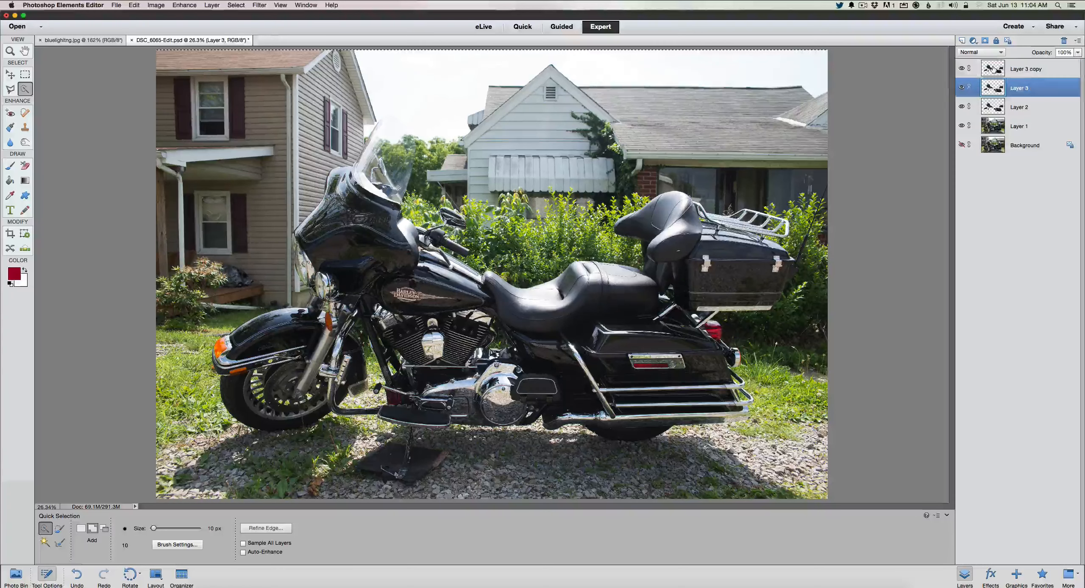
pyautogui.click(993, 70)
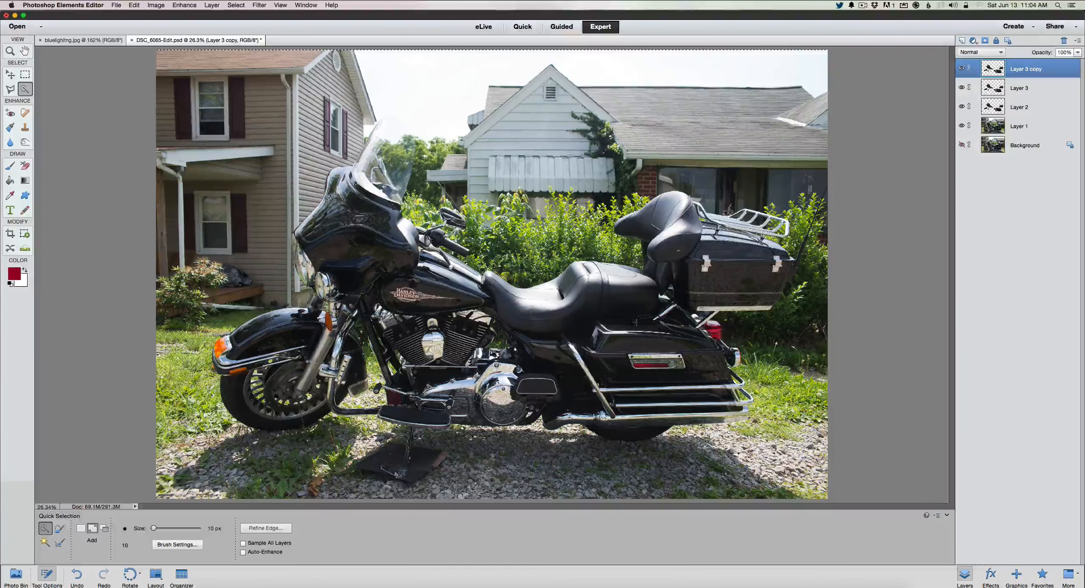
# - Select the painted parts' outline from Layer 2 and rename that layer Red
pyautogui.keyDown('super'); pyautogui.click(989, 109); pyautogui.keyUp('super')
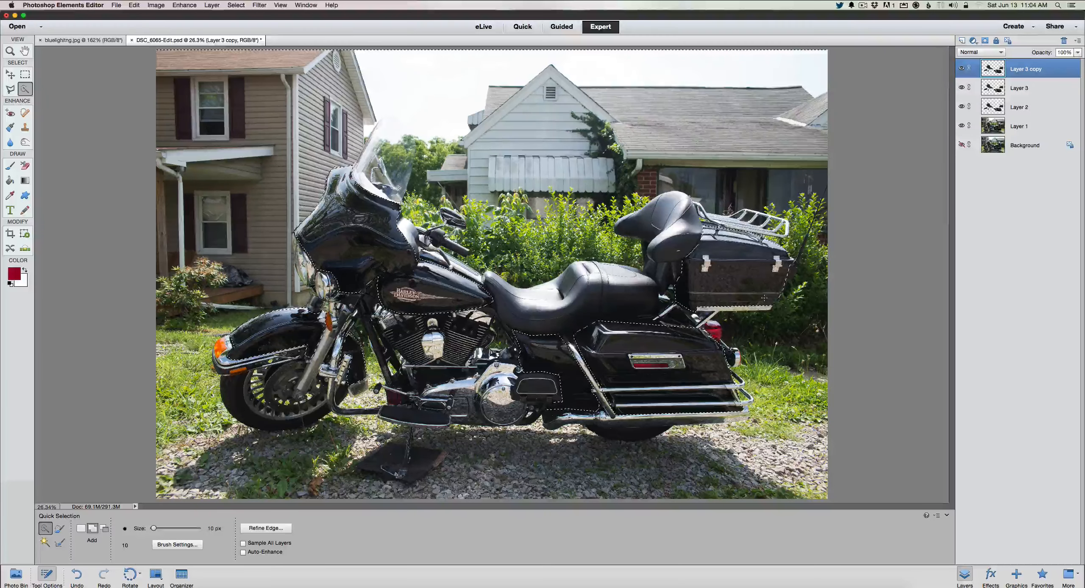
pyautogui.rightClick(1011, 104)
pyautogui.click(1014, 123)
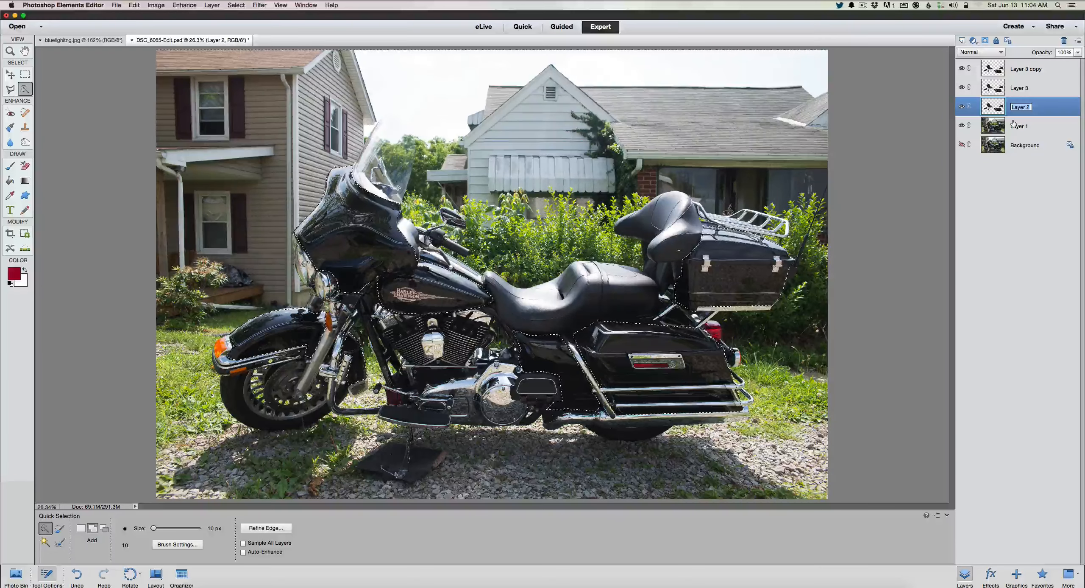
pyautogui.write('Red')
pyautogui.press('Return')
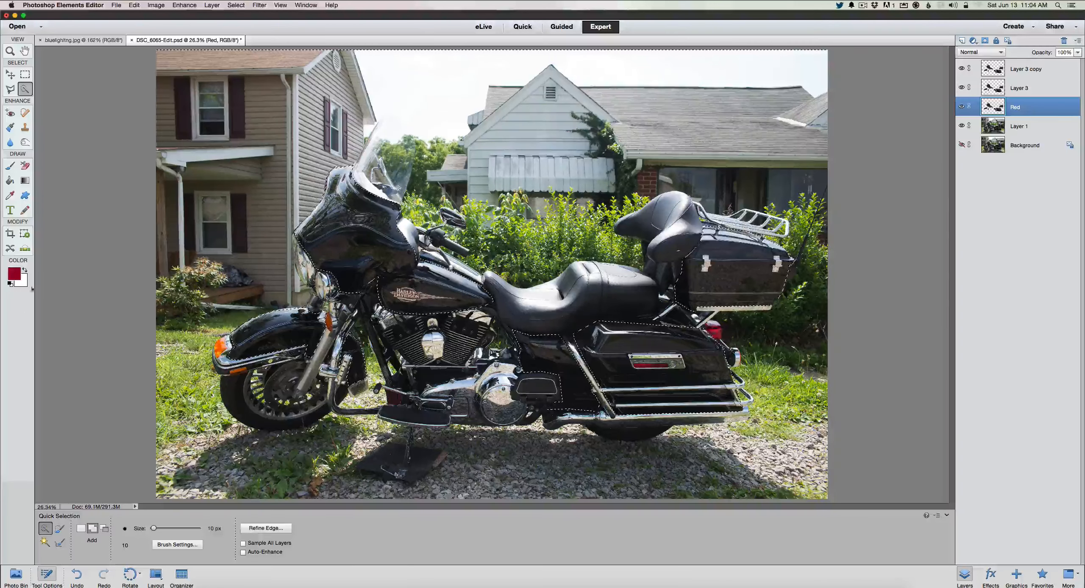
# - Fill the selected parts on the Red layer with the dark red foreground color at 100% opacity, and hide the two cutout copies above
pyautogui.click(14, 274)
pyautogui.click(629, 221)
pyautogui.click(134, 6)
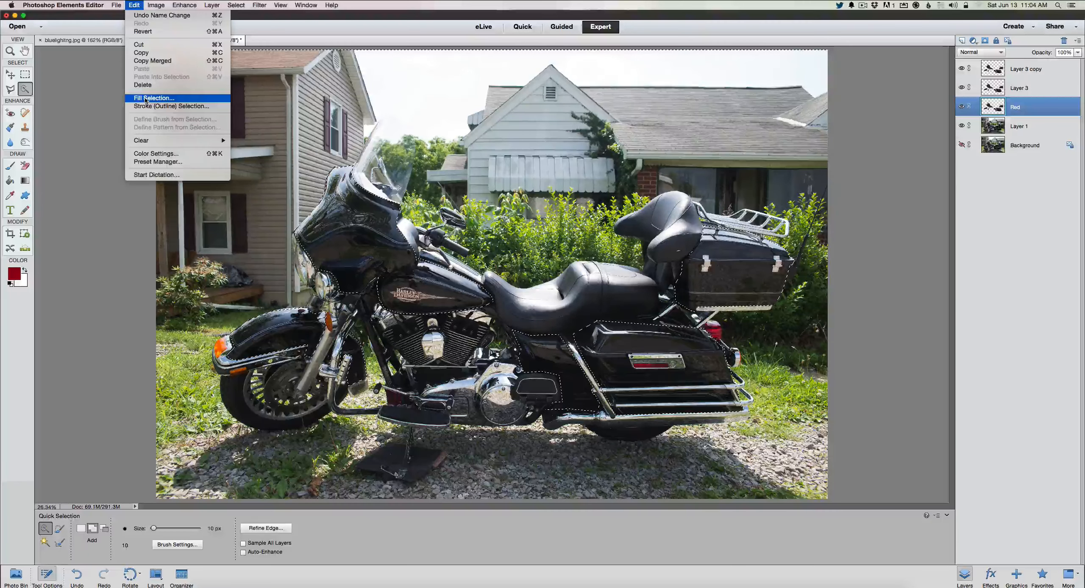
pyautogui.click(143, 98)
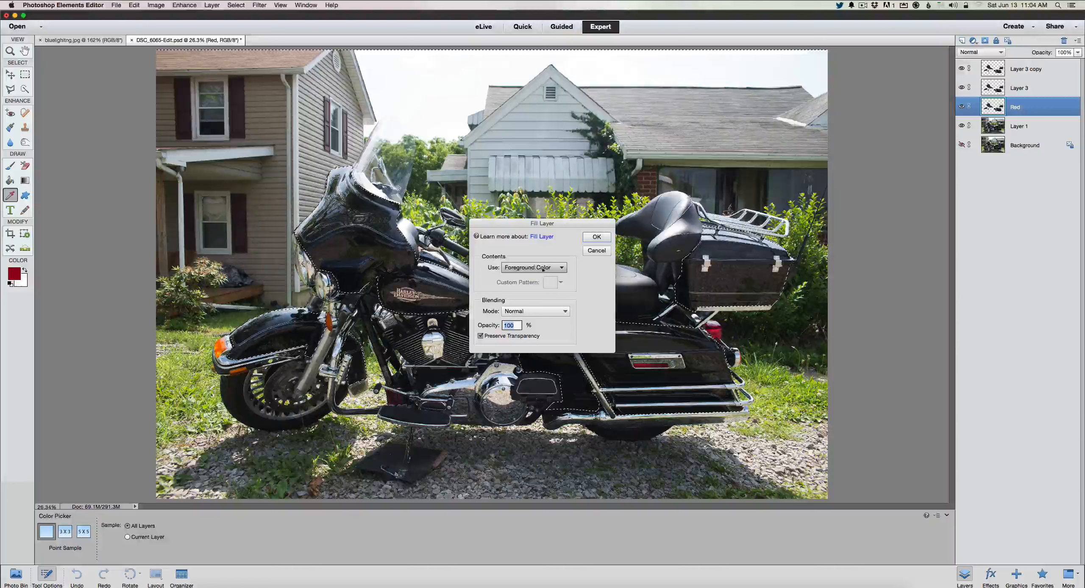
pyautogui.click(596, 237)
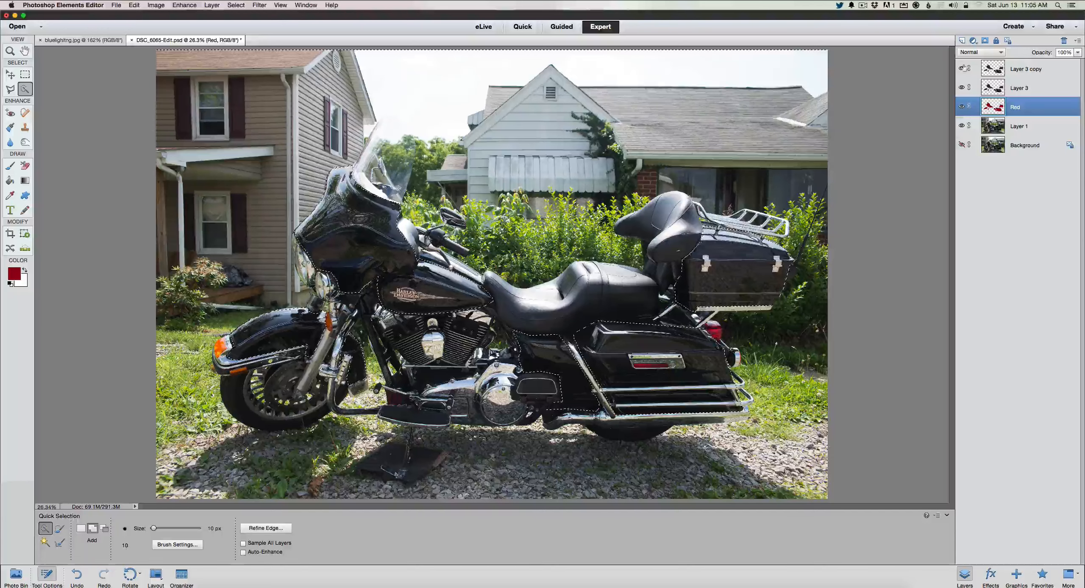
pyautogui.click(962, 69)
pyautogui.click(962, 88)
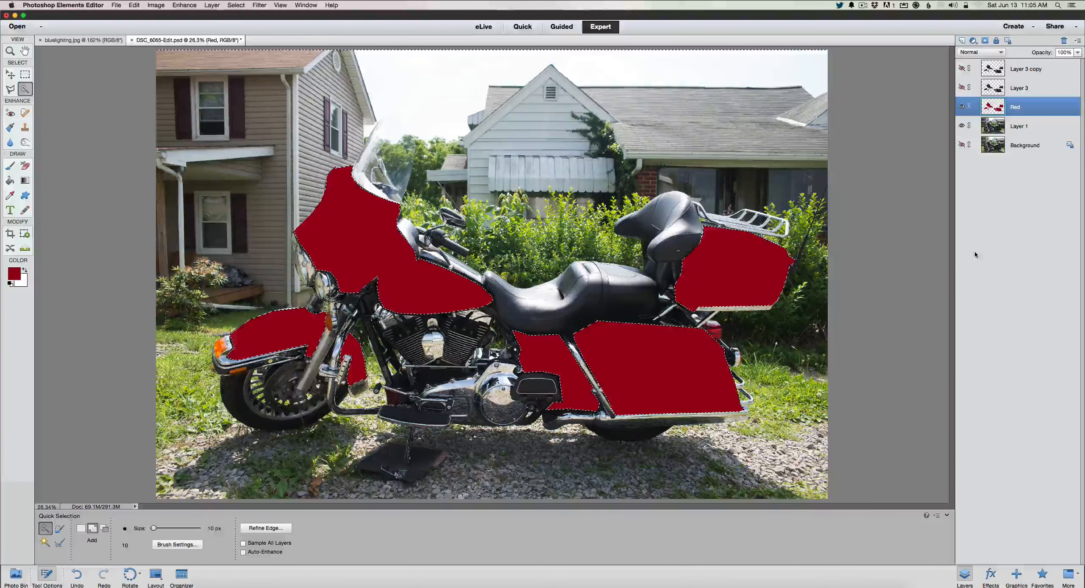
# - Set the Red layer's blend mode to Overlay and clear the selection
pyautogui.click(999, 52)
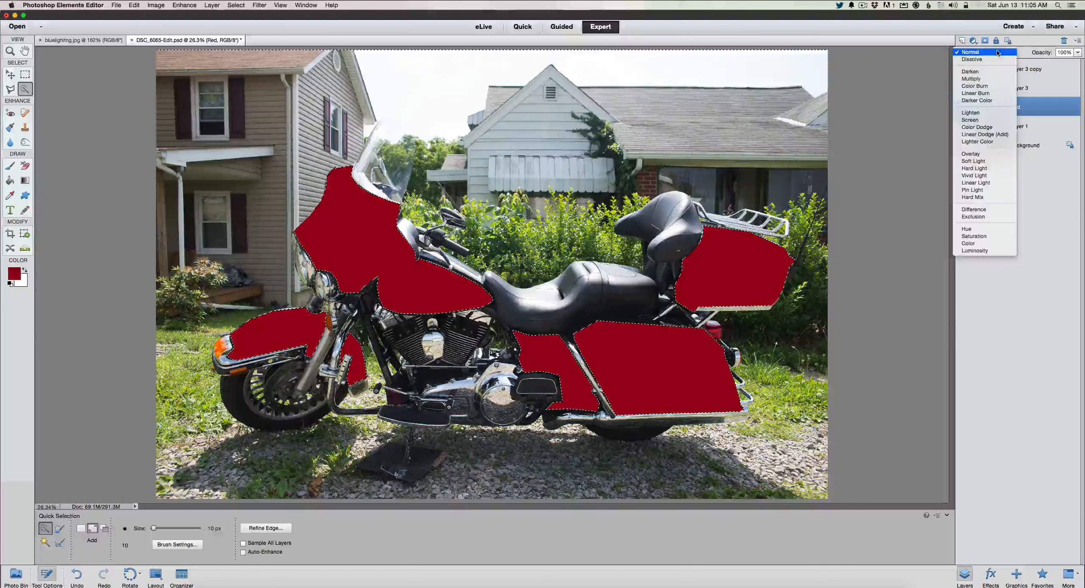
pyautogui.click(973, 155)
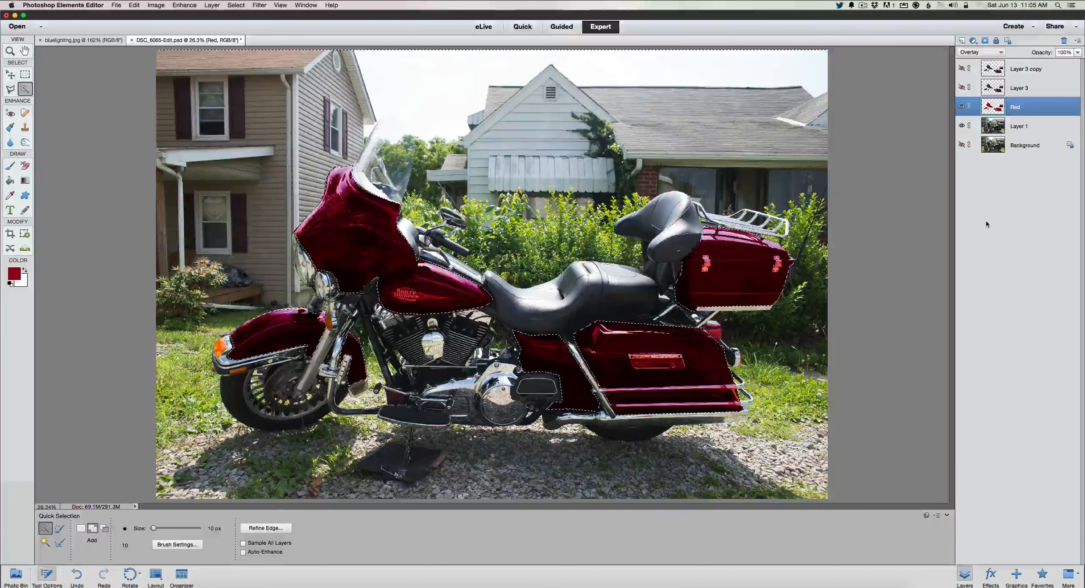
pyautogui.press('super+d')
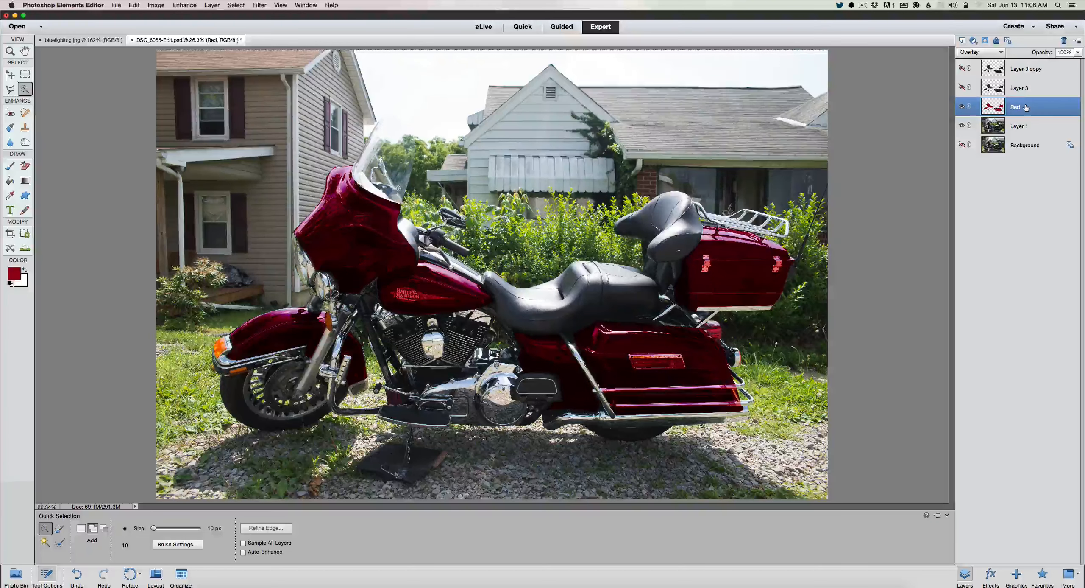
# - Add a layer mask to Red and paint black with a 35 px brush over the saddlebag light, trunk latches and chrome rails
pyautogui.click(986, 42)
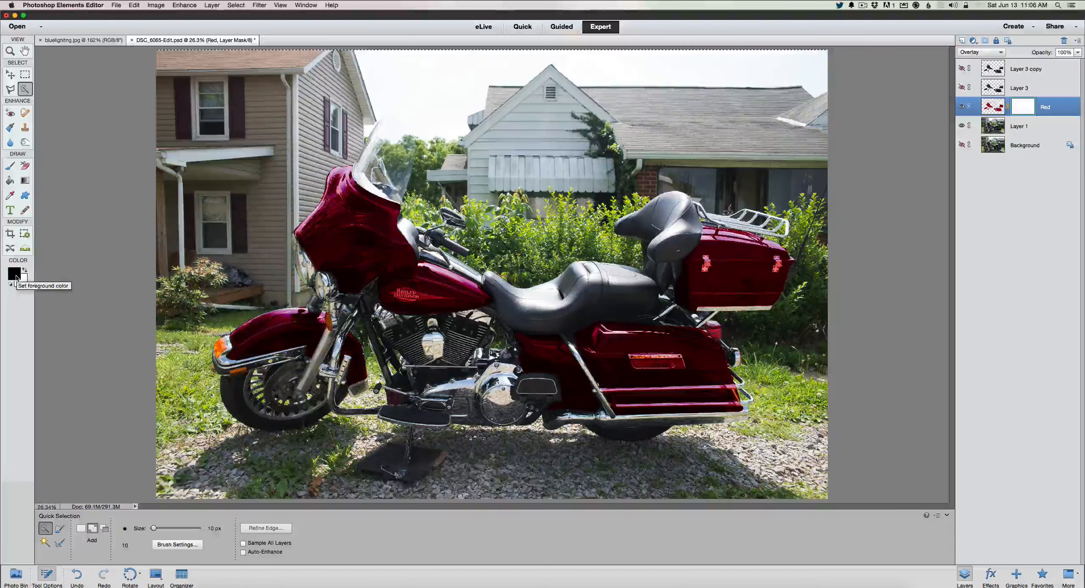
pyautogui.click(10, 166)
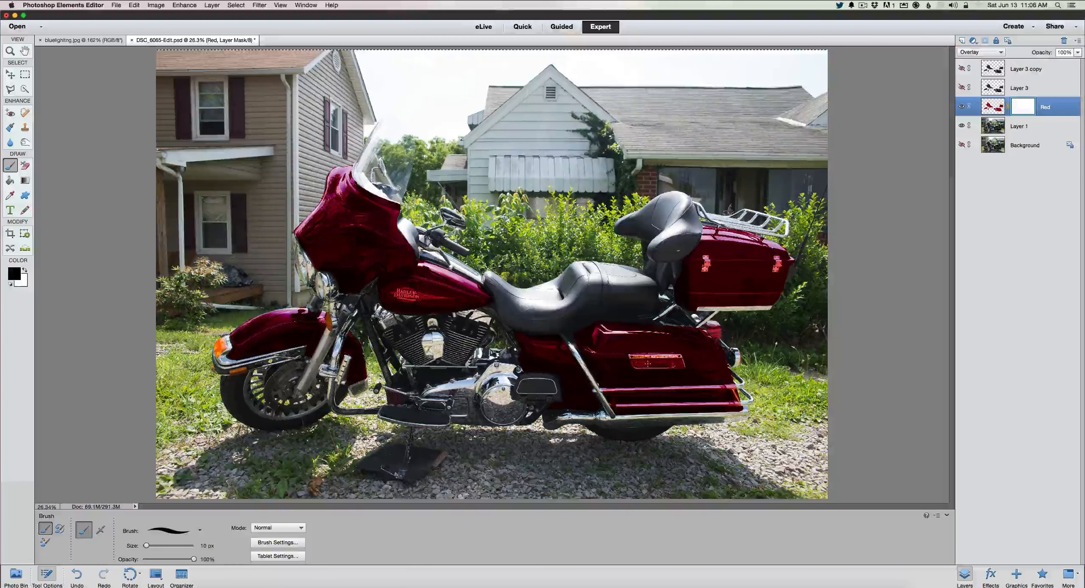
pyautogui.press(']')
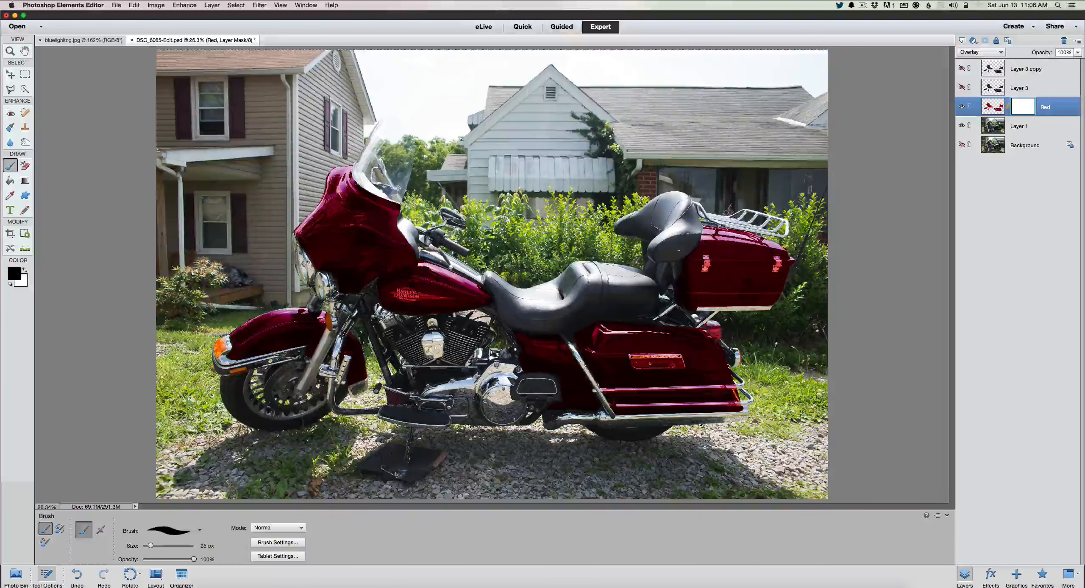
pyautogui.press(']')
pyautogui.press(']')
pyautogui.press(']')
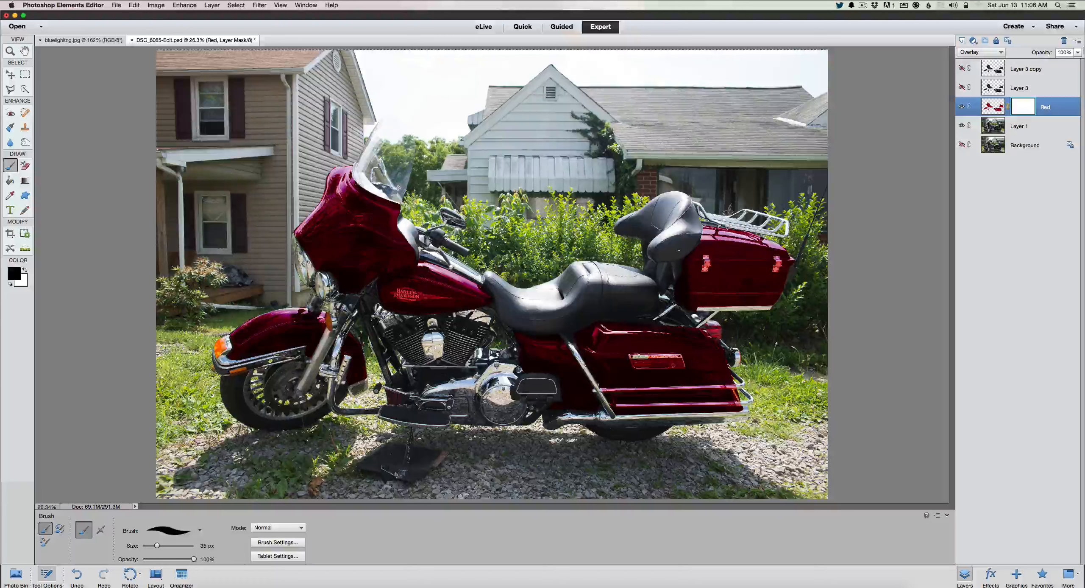
pyautogui.moveTo(647, 356)
pyautogui.mouseDown()
pyautogui.moveTo(684, 363)
pyautogui.moveTo(671, 365)
pyautogui.mouseUp()
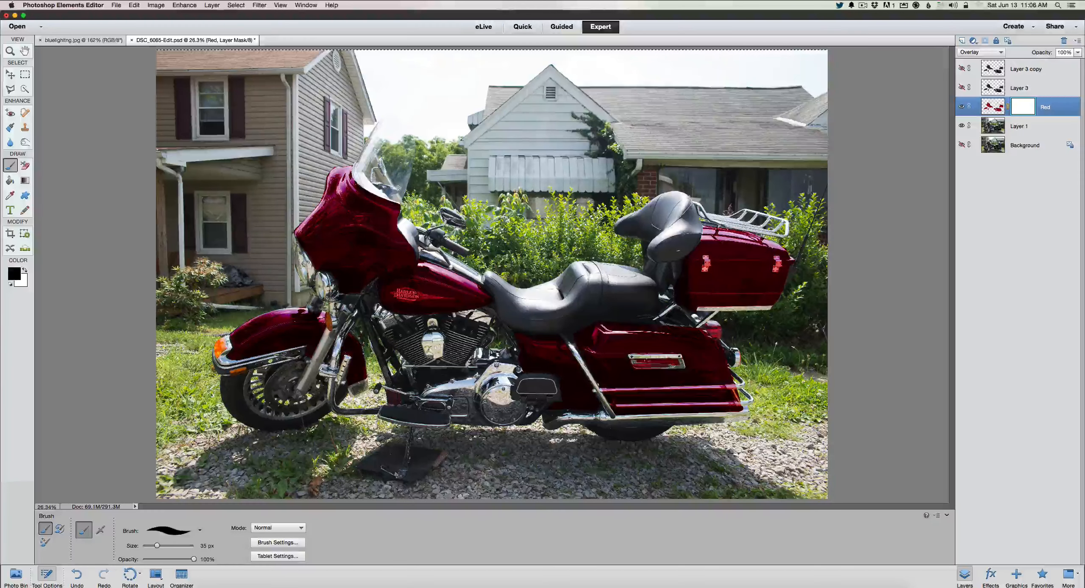
pyautogui.moveTo(652, 360); pyautogui.dragTo(679, 364)
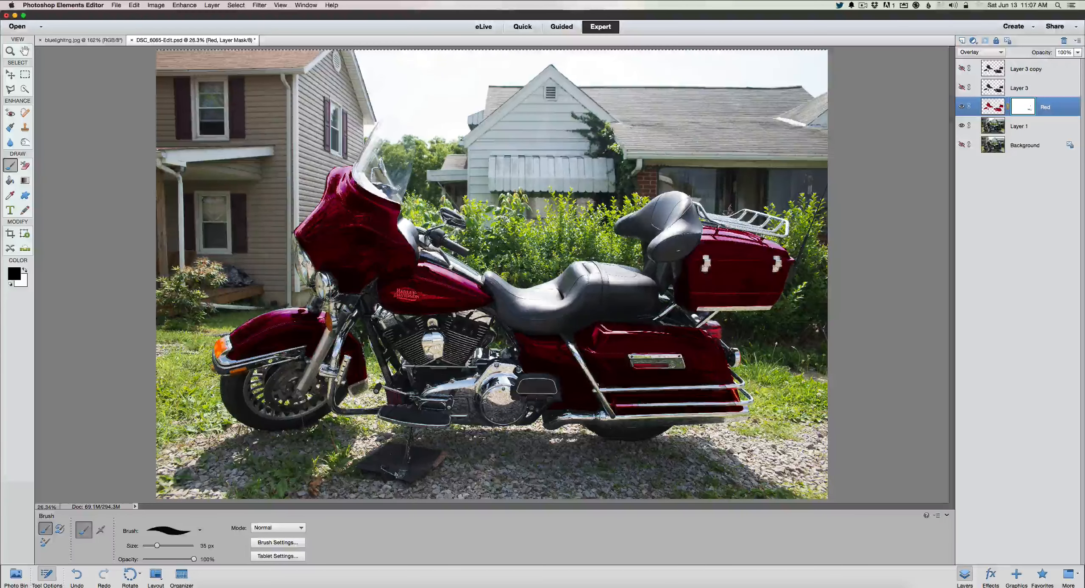
pyautogui.moveTo(596, 389); pyautogui.dragTo(596, 388)
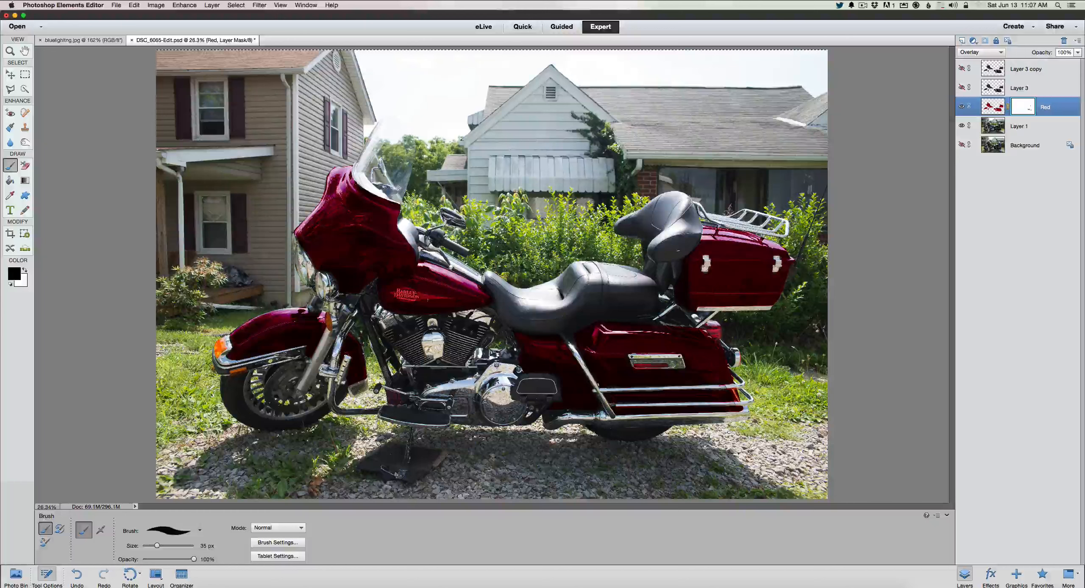
# - Mask the red off the tank emblem with black, using the 35 px brush and a 20 px brush for its narrow tail
pyautogui.click(408, 293)
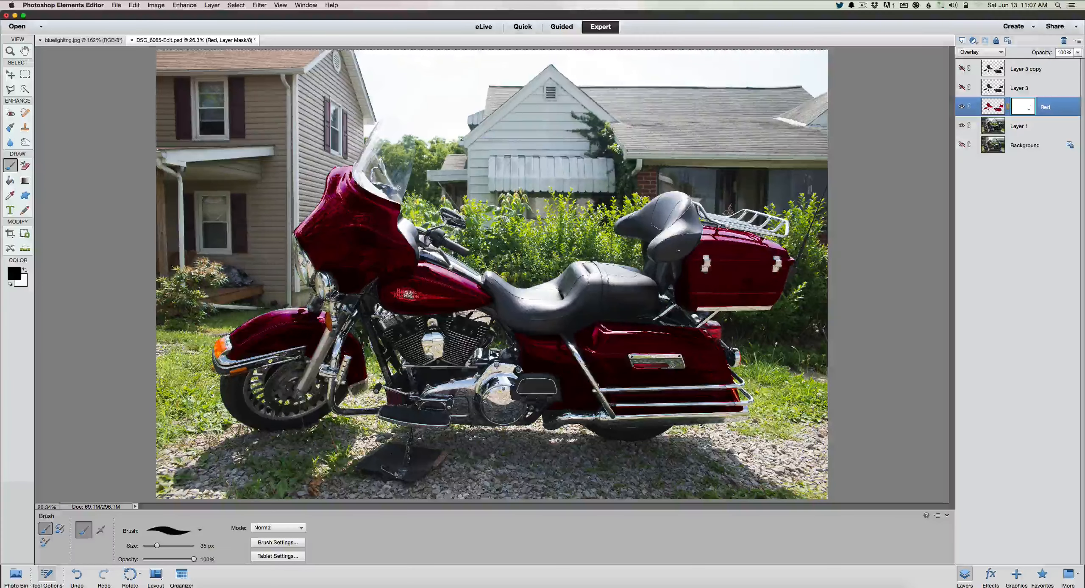
pyautogui.moveTo(408, 293)
pyautogui.mouseDown()
pyautogui.moveTo(391, 293)
pyautogui.moveTo(425, 296)
pyautogui.mouseUp()
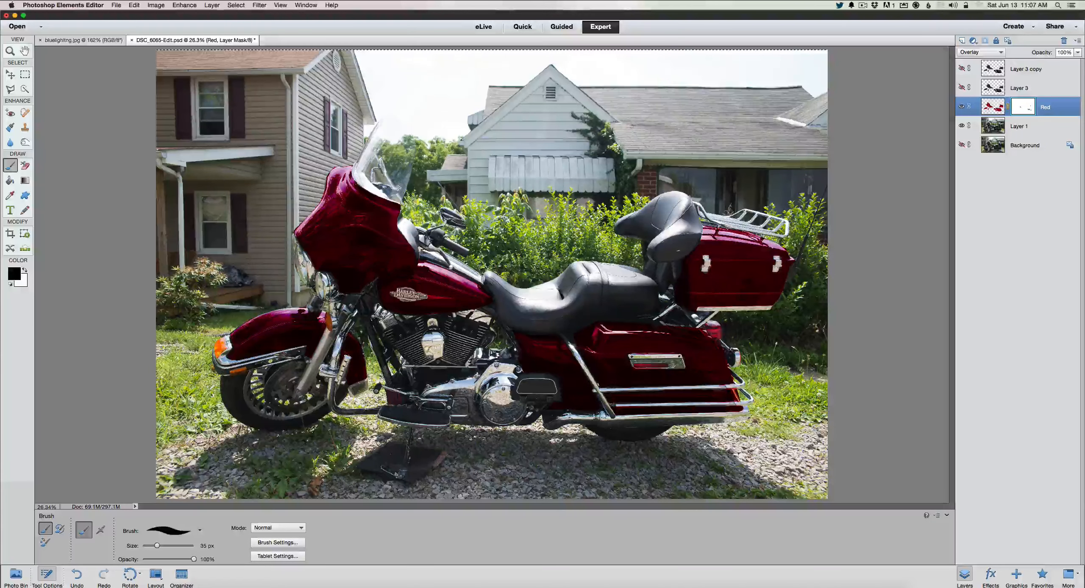
pyautogui.press('[')
pyautogui.press('[')
pyautogui.press(']')
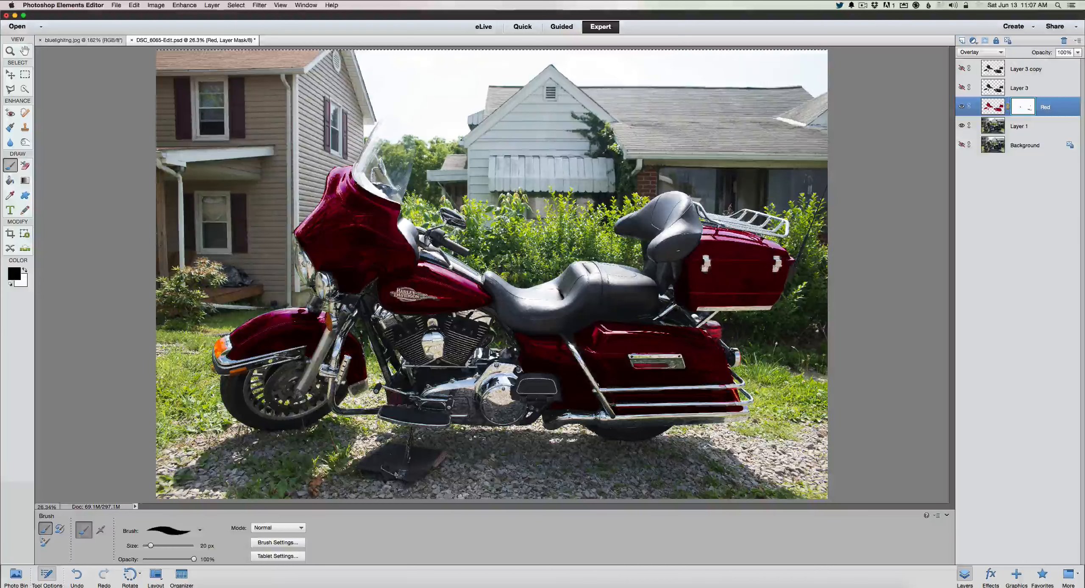
pyautogui.moveTo(430, 296); pyautogui.dragTo(452, 298)
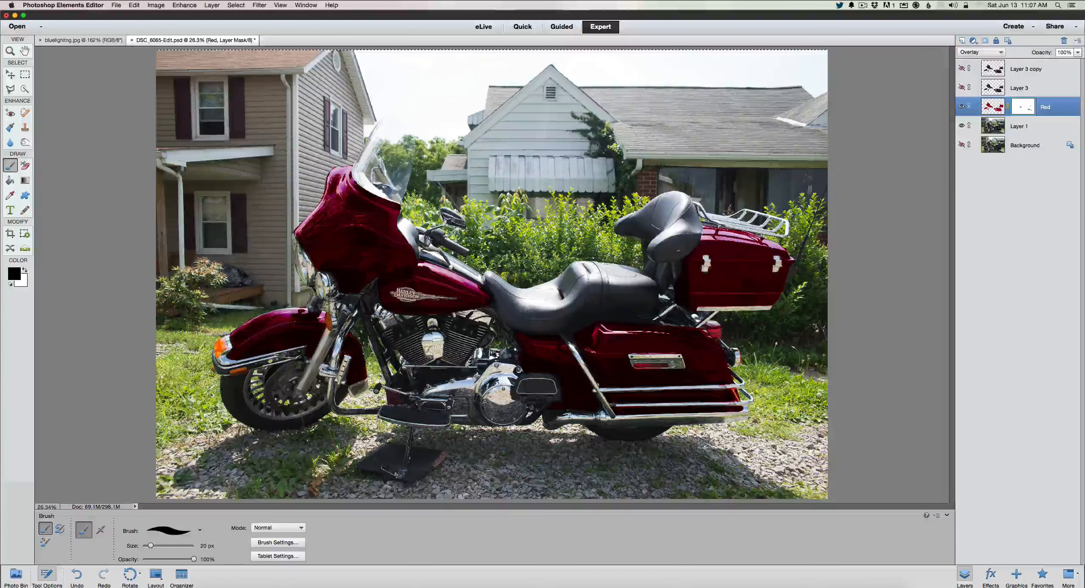
pyautogui.click(27, 273)
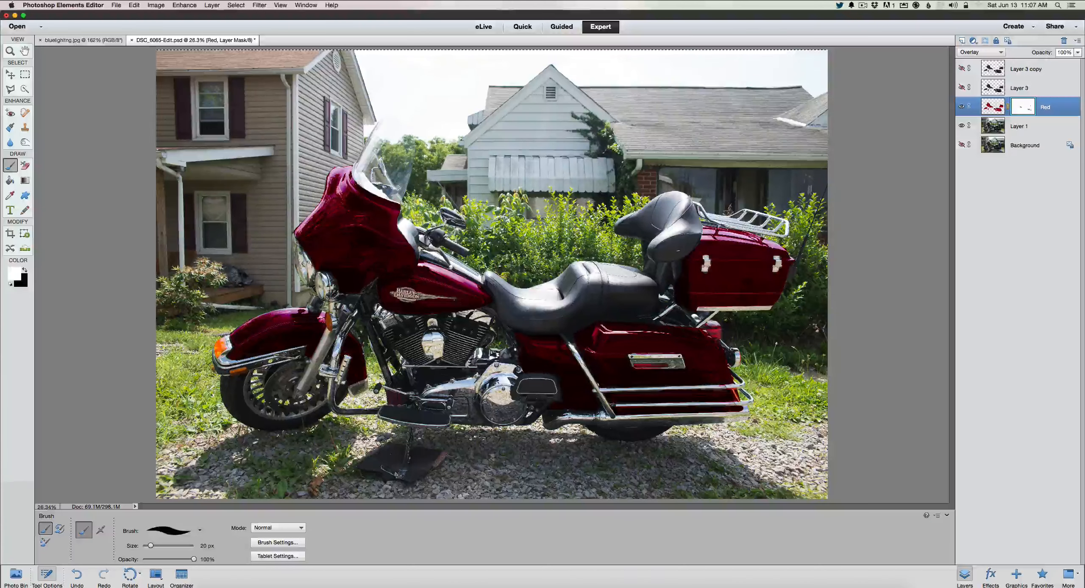
pyautogui.press('x')
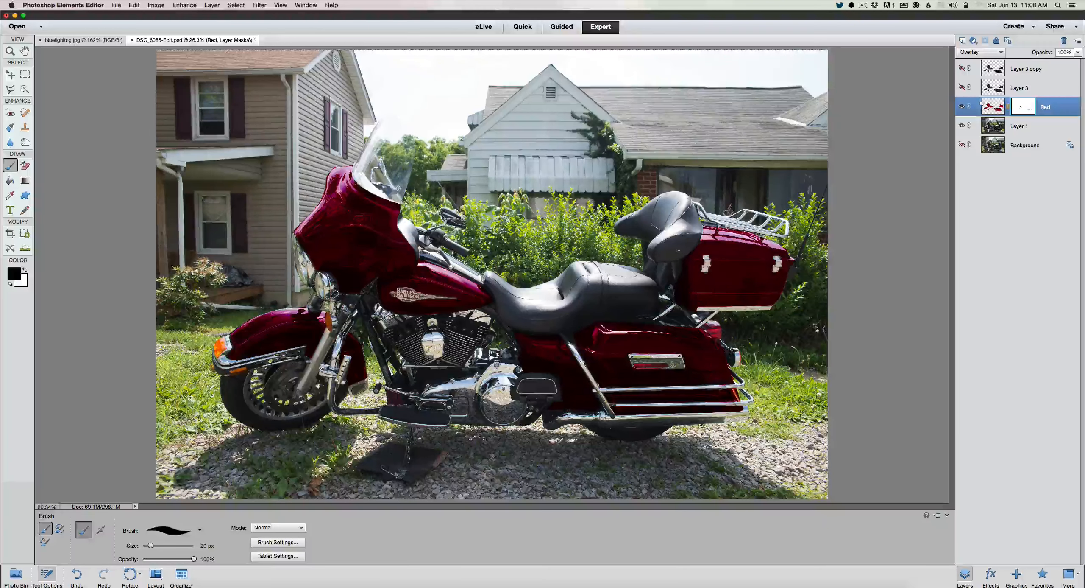
# - Hide the Red layer, and select and show Layer 3
pyautogui.click(962, 108)
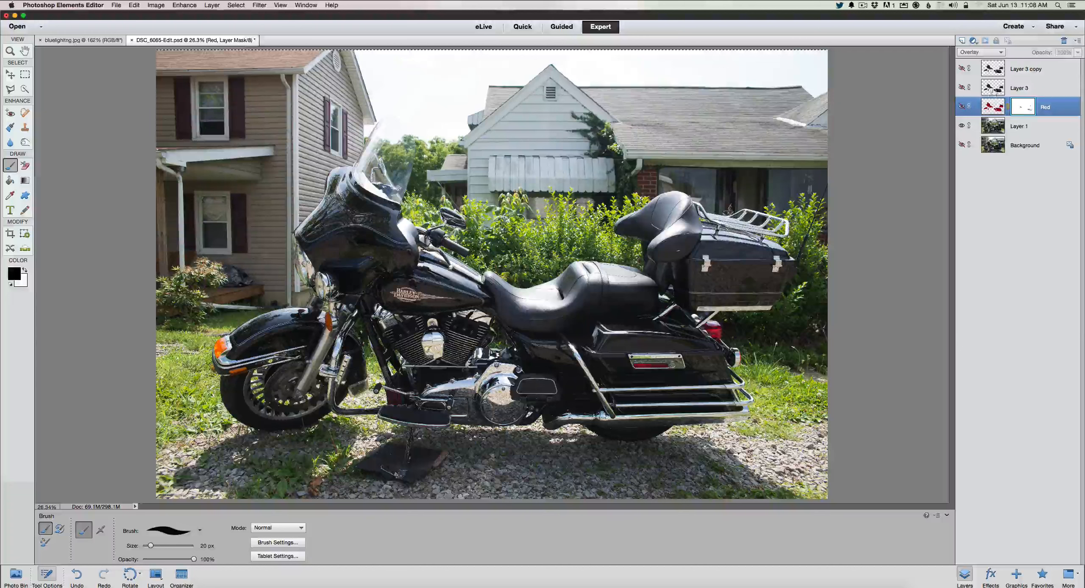
pyautogui.click(973, 88)
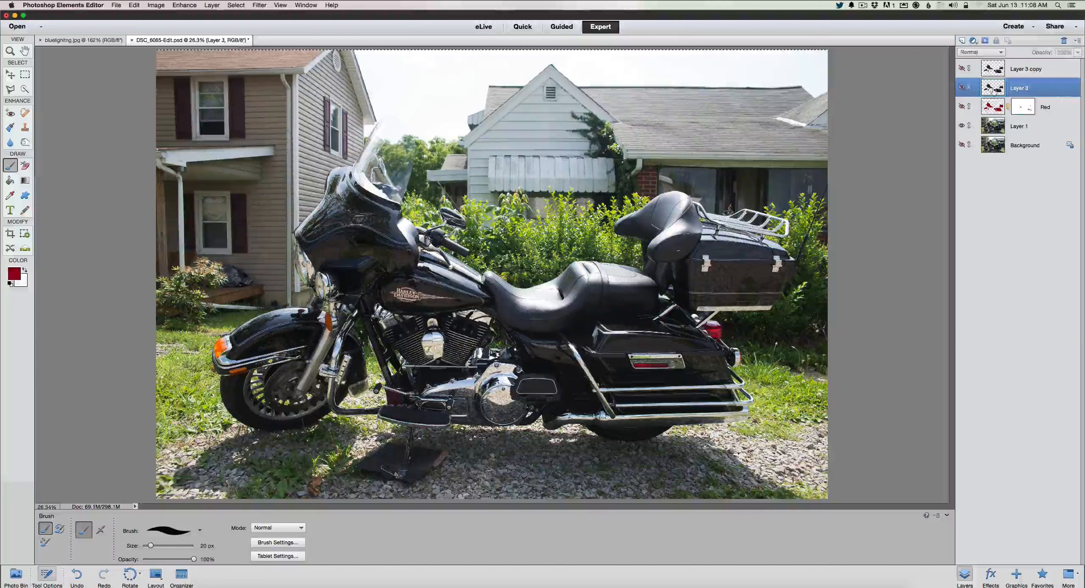
pyautogui.click(962, 88)
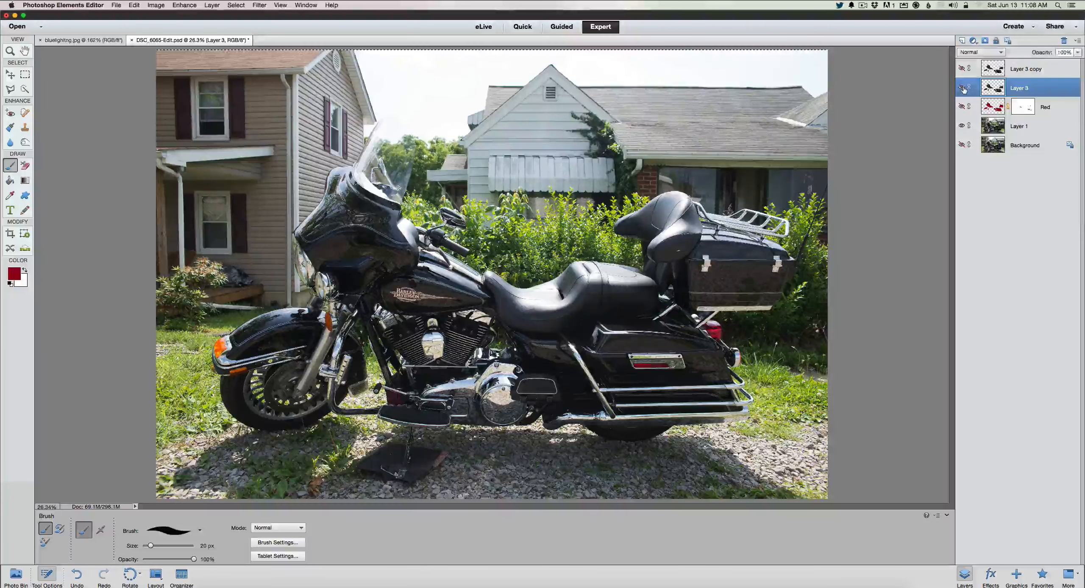
# - Load Layer 3's painted parts as a selection and set the foreground color to bright blue #130eec
pyautogui.keyDown('super'); pyautogui.click(993, 89); pyautogui.keyUp('super')
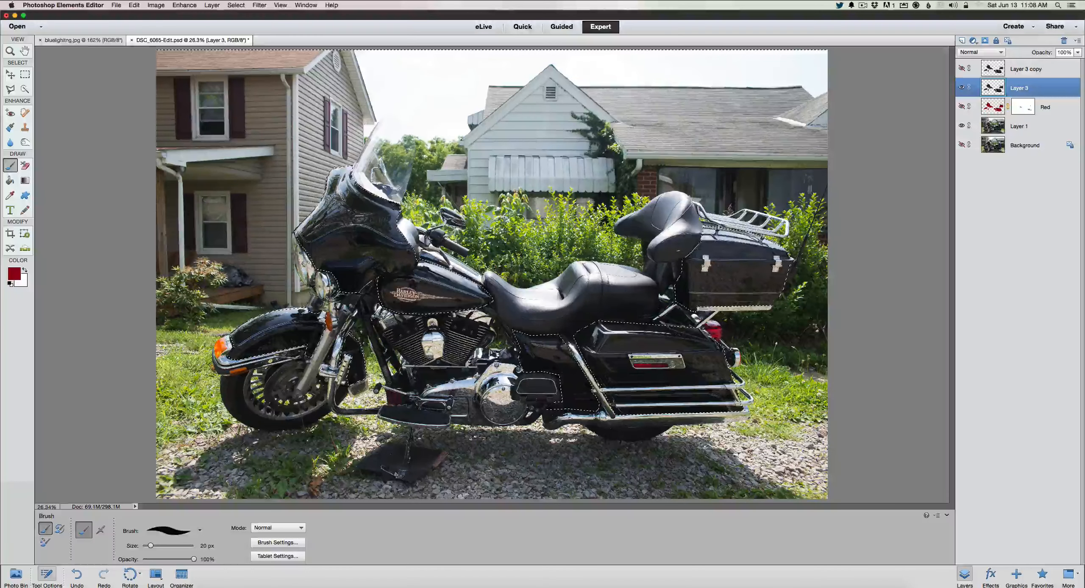
pyautogui.press('i')
pyautogui.click(14, 273)
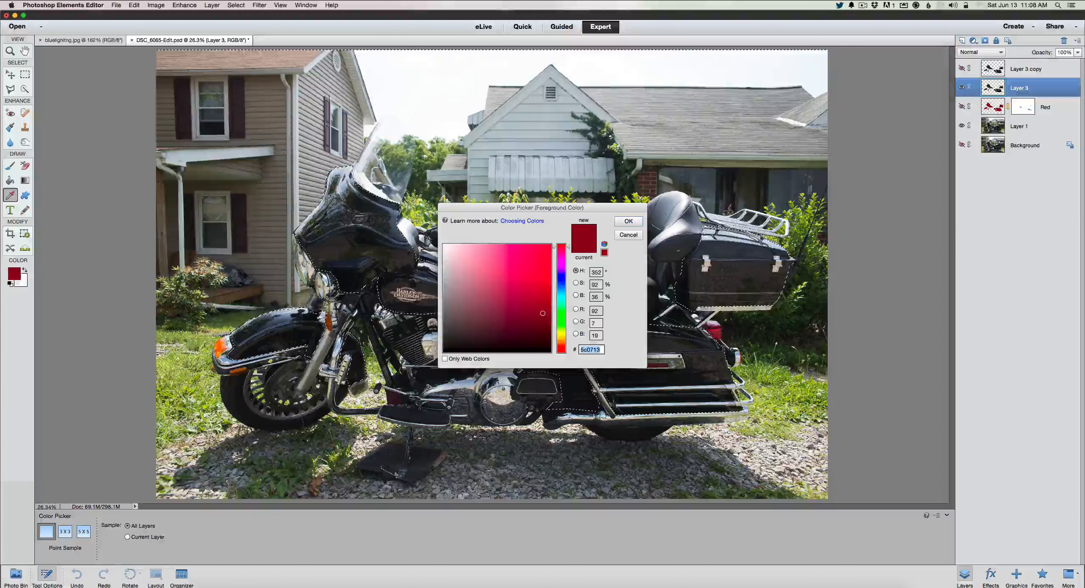
pyautogui.click(559, 280)
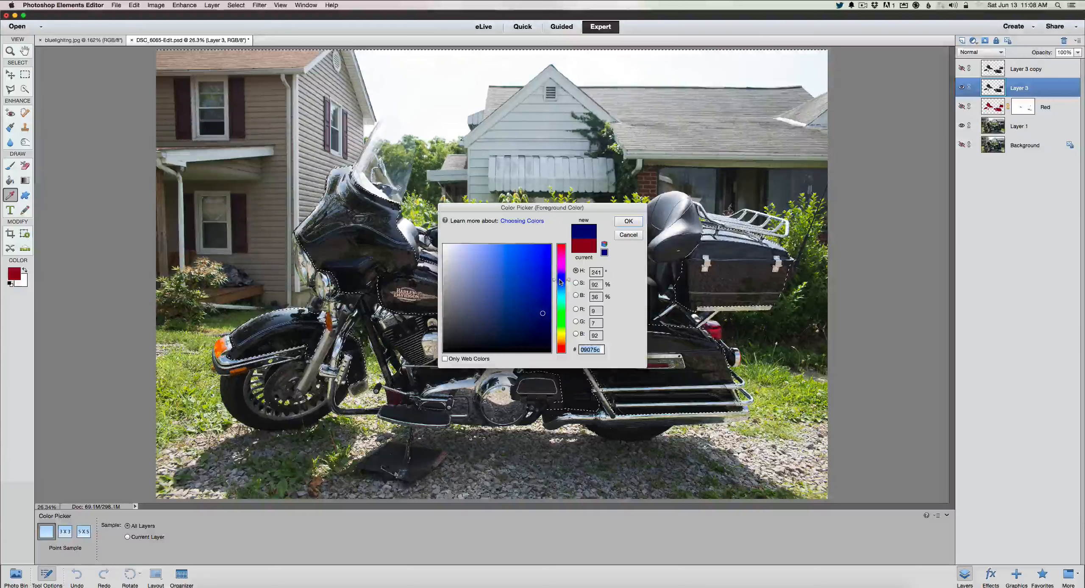
pyautogui.click(545, 252)
pyautogui.click(527, 252)
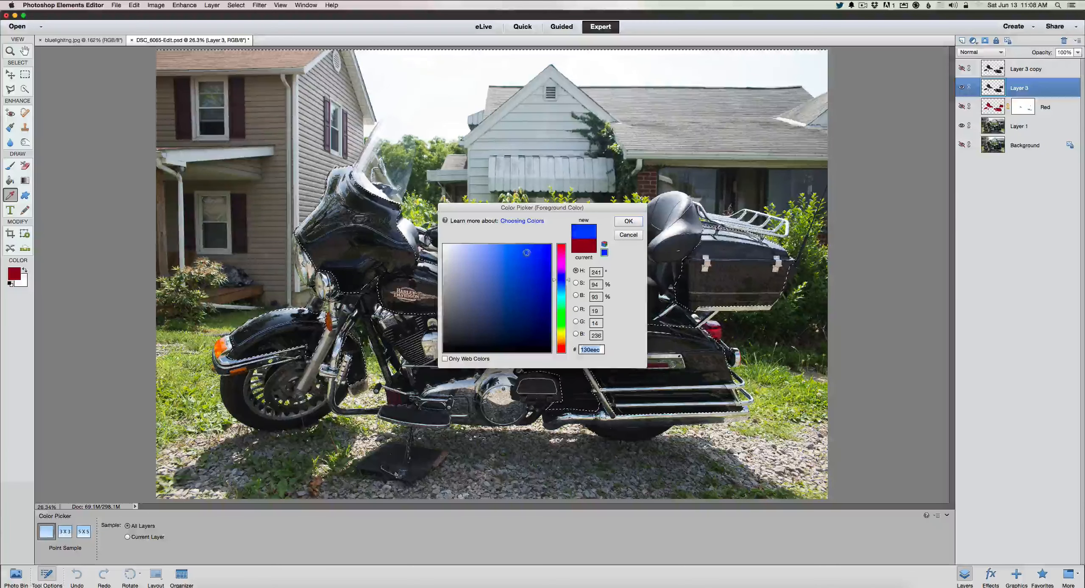
pyautogui.click(628, 221)
pyautogui.press('b')
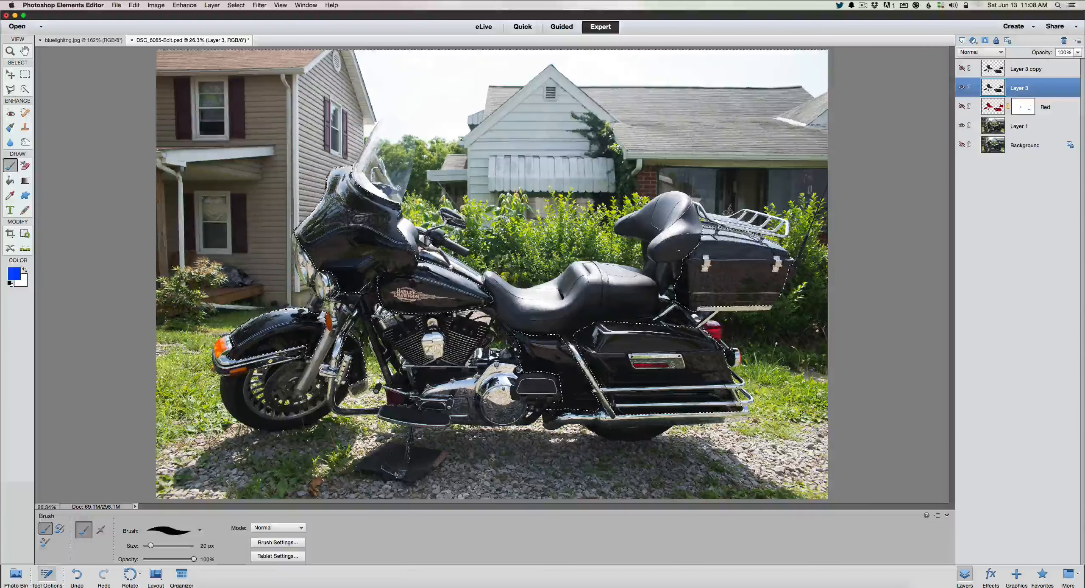
# - Fill the selected parts on Layer 3 with the foreground color in Normal mode at 100% opacity
pyautogui.click(134, 5)
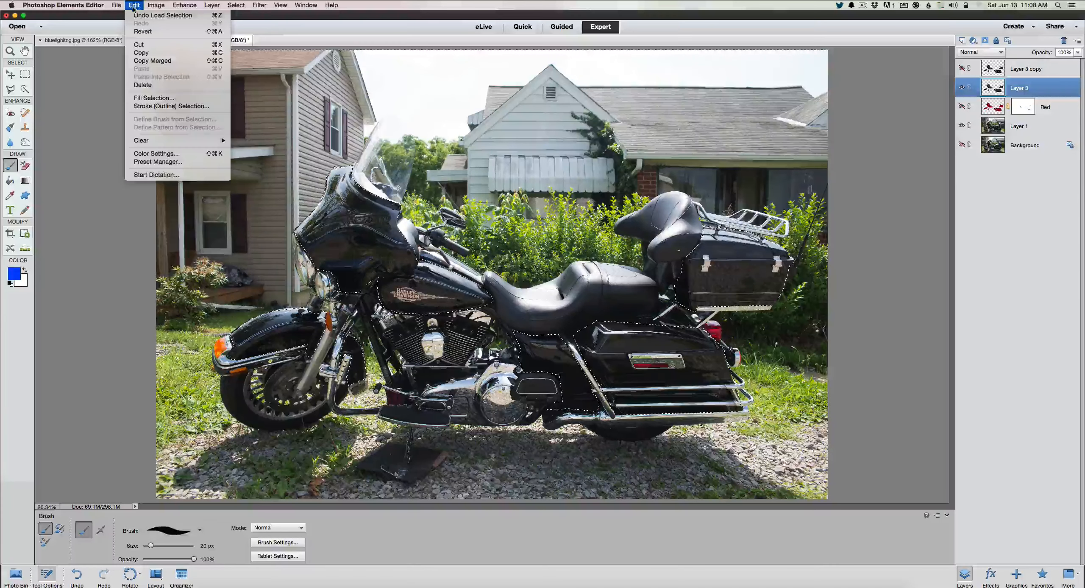
pyautogui.click(135, 99)
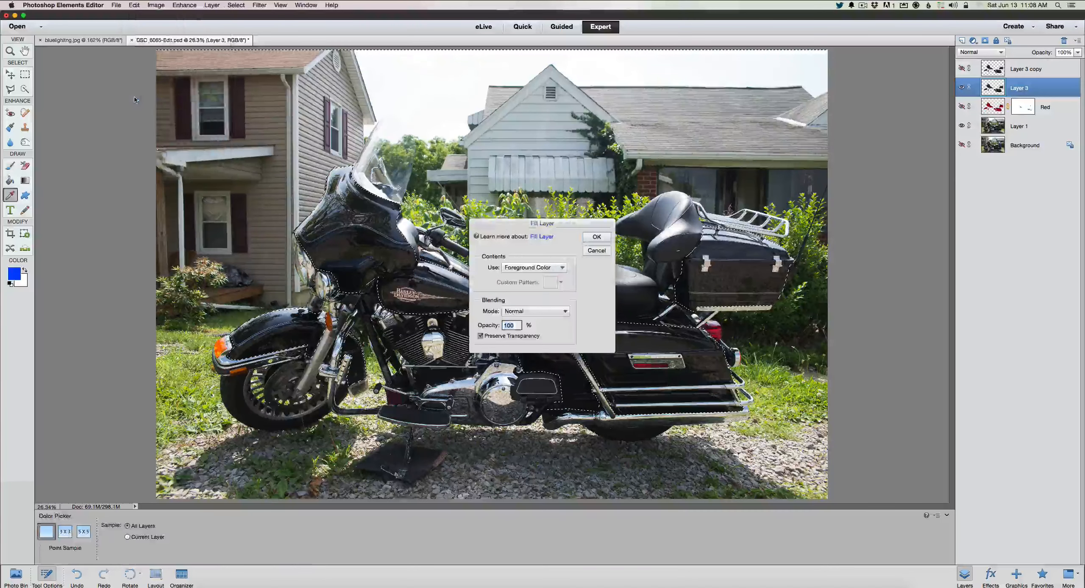
pyautogui.click(597, 237)
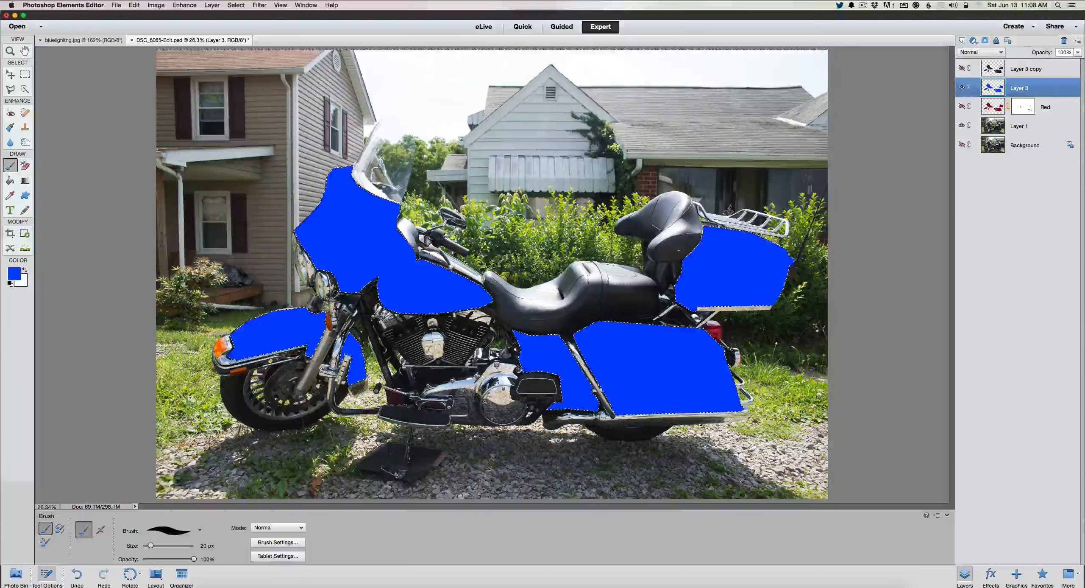
# - Set Layer 3's blend mode to Overlay and clear the selection
pyautogui.click(982, 52)
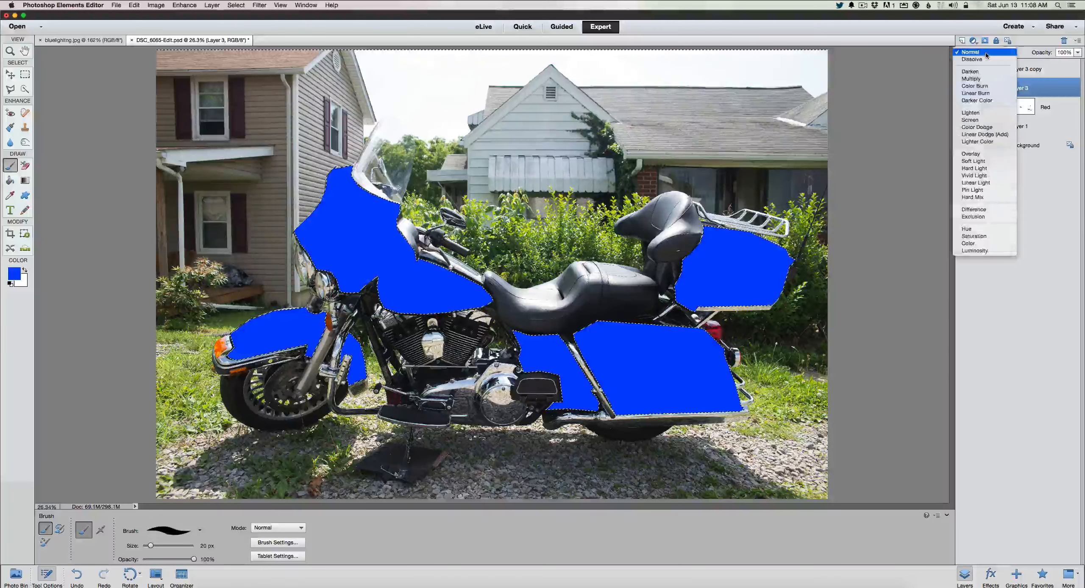
pyautogui.click(975, 154)
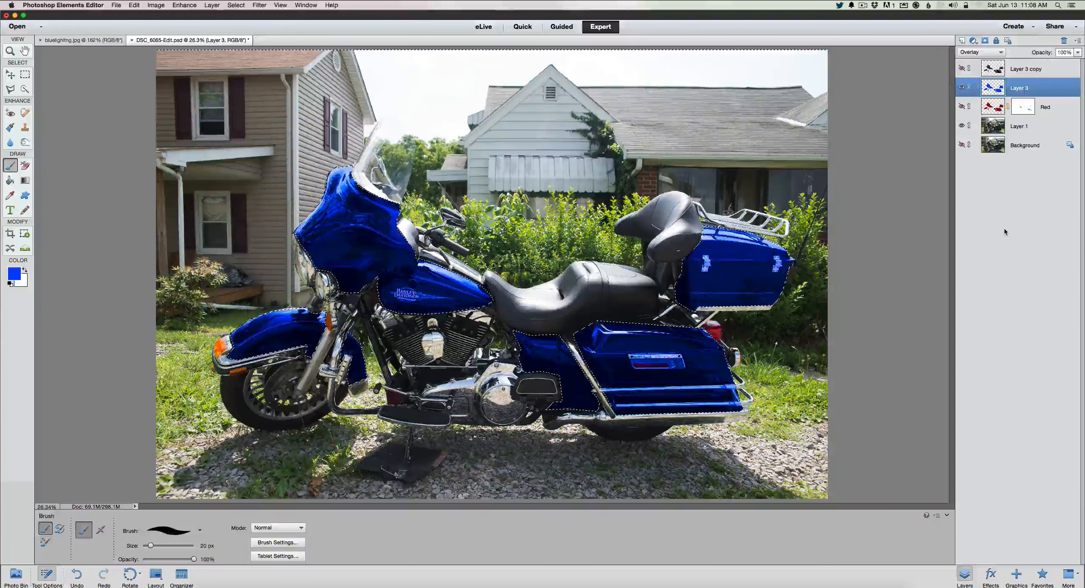
pyautogui.press('super+d')
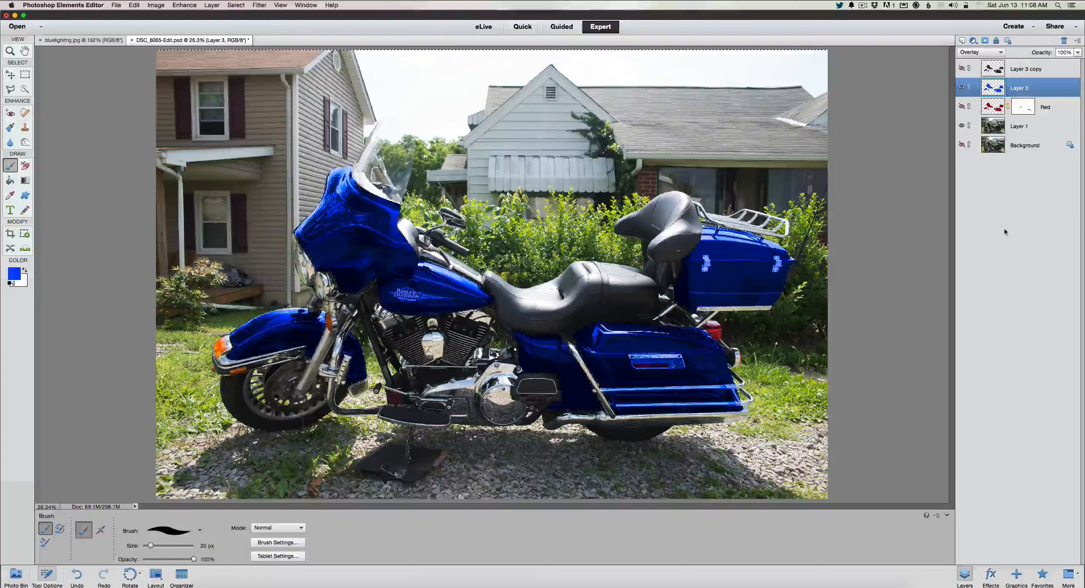
# - Add a layer mask to Layer 3 and paint black over the trunk latches and, with a 40 px brush, the saddlebag light
pyautogui.click(985, 40)
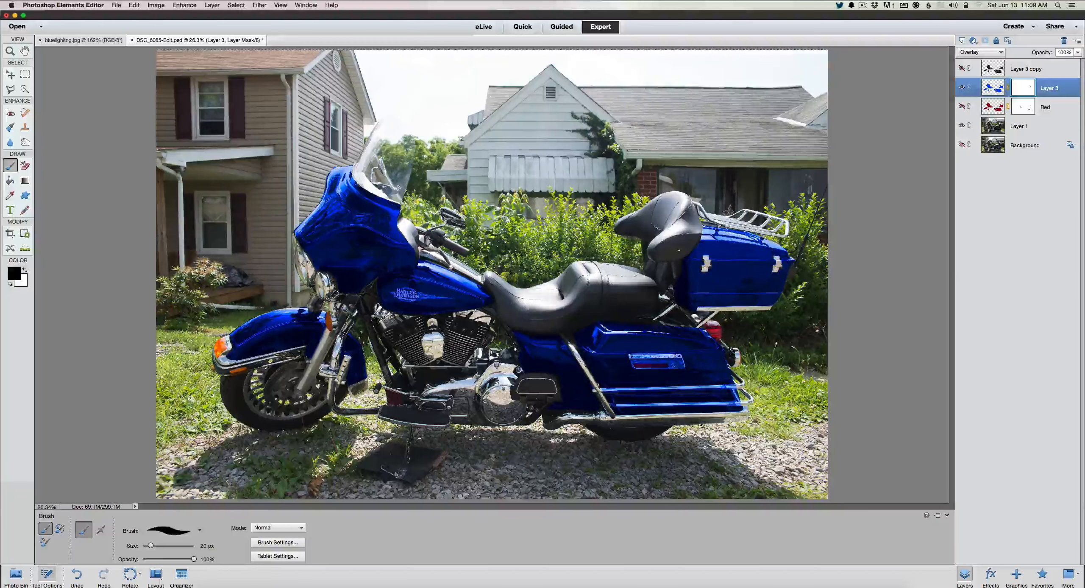
pyautogui.press(']')
pyautogui.press(']')
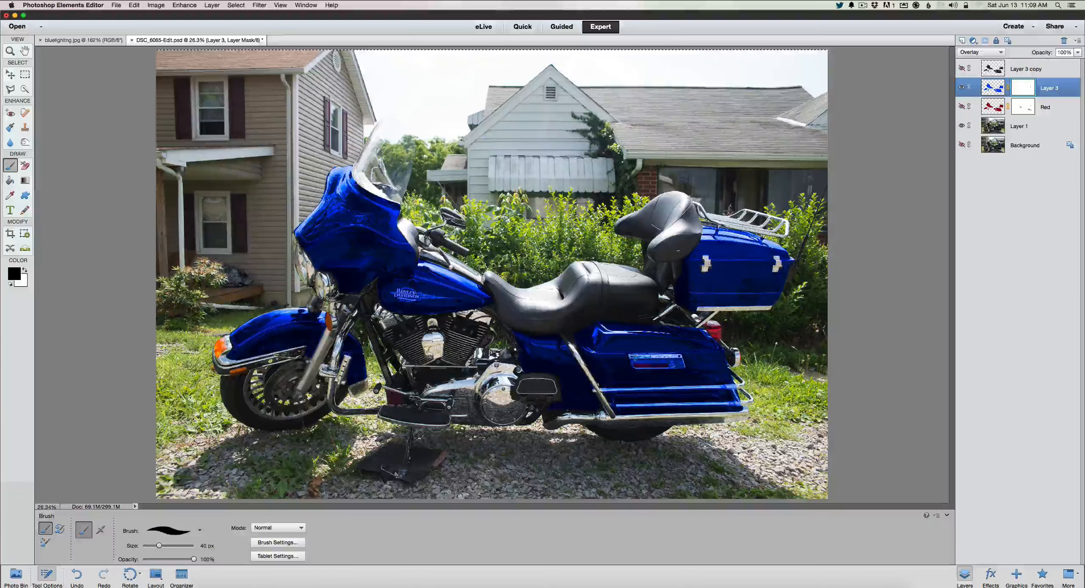
pyautogui.moveTo(652, 358)
pyautogui.mouseDown()
pyautogui.moveTo(641, 358)
pyautogui.moveTo(675, 355)
pyautogui.mouseUp()
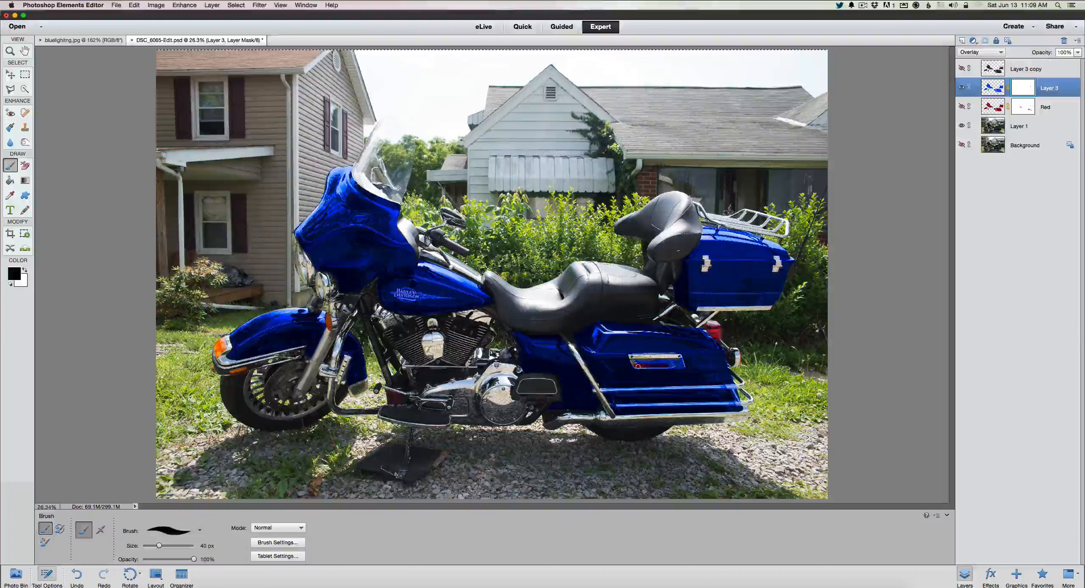
pyautogui.moveTo(638, 366)
pyautogui.mouseDown()
pyautogui.moveTo(681, 361)
pyautogui.moveTo(639, 361)
pyautogui.mouseUp()
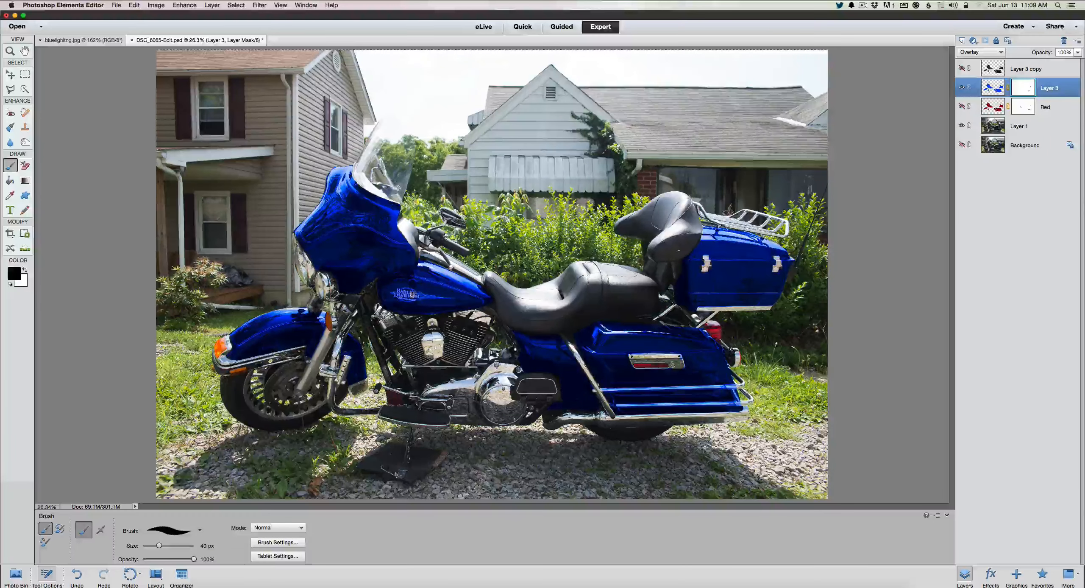
# - Mask the blue off the tank emblem with black, using the 40 px brush and a 15 px brush for its narrow tail
pyautogui.moveTo(413, 294); pyautogui.dragTo(396, 296)
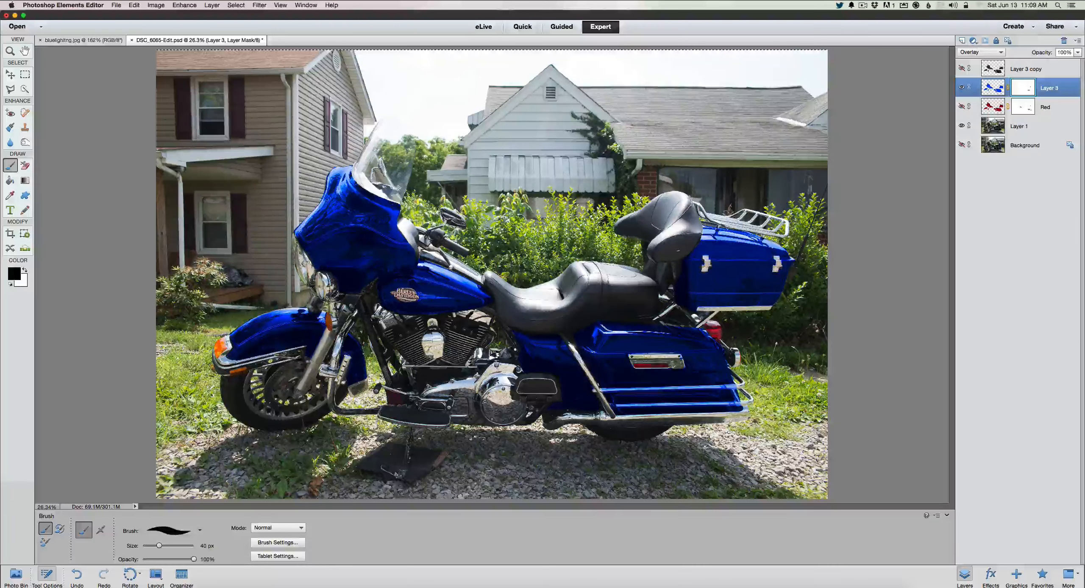
pyautogui.moveTo(410, 290)
pyautogui.mouseDown()
pyautogui.moveTo(404, 296)
pyautogui.moveTo(427, 297)
pyautogui.mouseUp()
pyautogui.press('[')
pyautogui.press('[')
pyautogui.press('[')
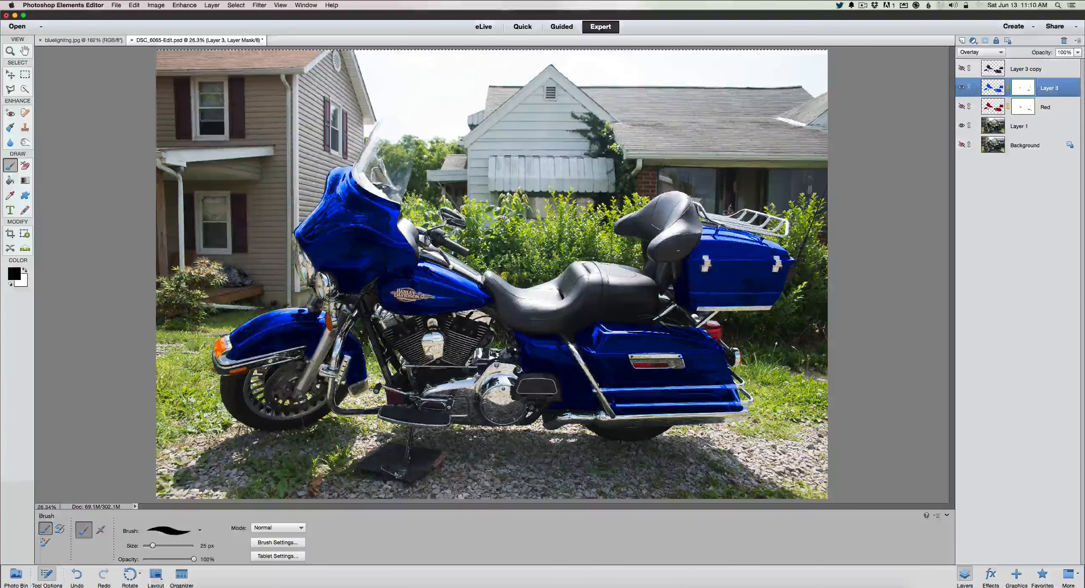
pyautogui.press('[')
pyautogui.press('[')
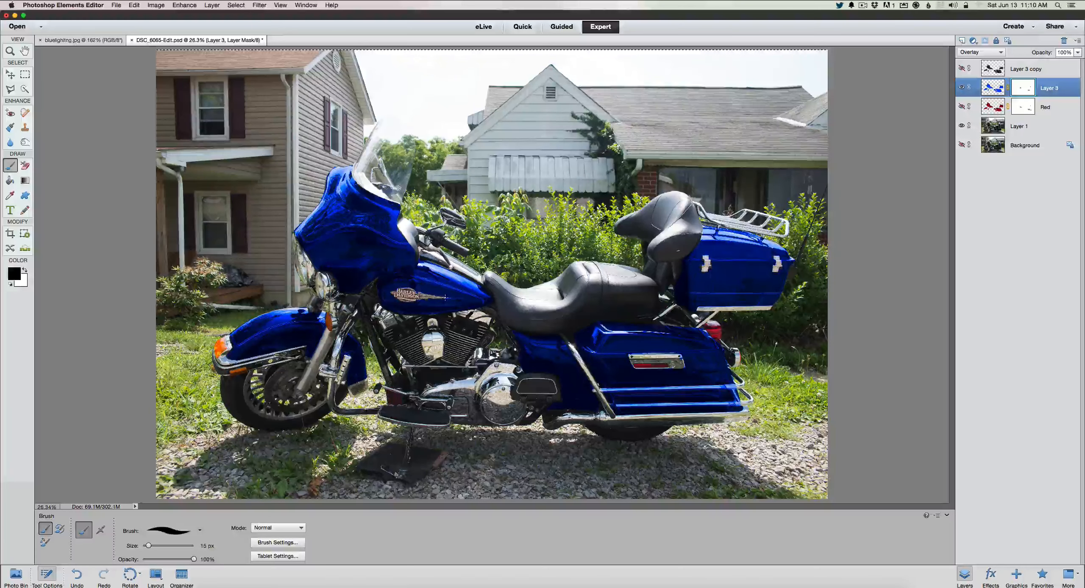
pyautogui.moveTo(444, 297); pyautogui.dragTo(450, 297)
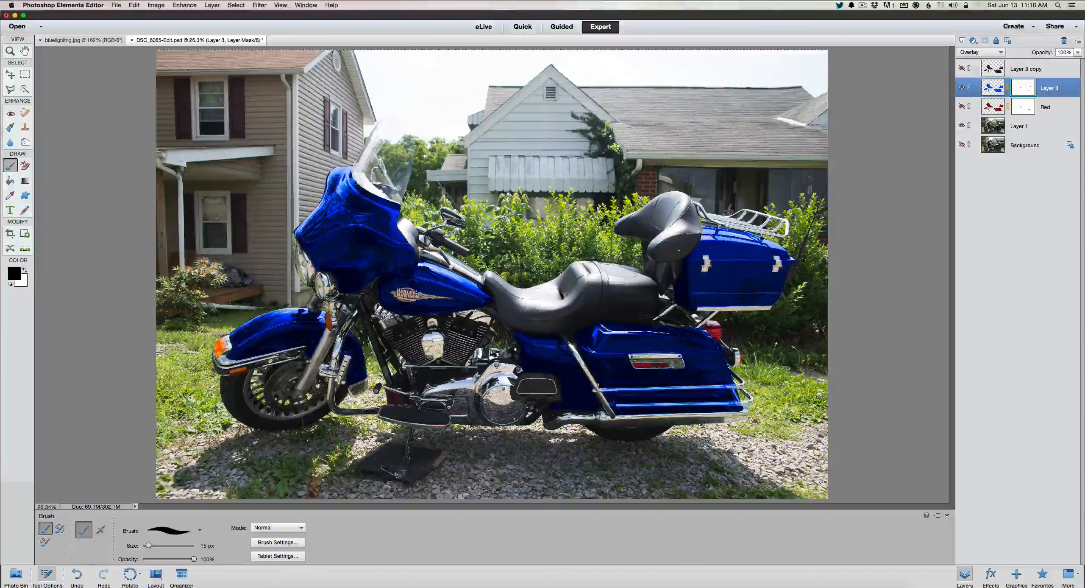
# - Mask the blue off the chrome saddlebag rails with a 30 px black brush
pyautogui.press(']')
pyautogui.press(']')
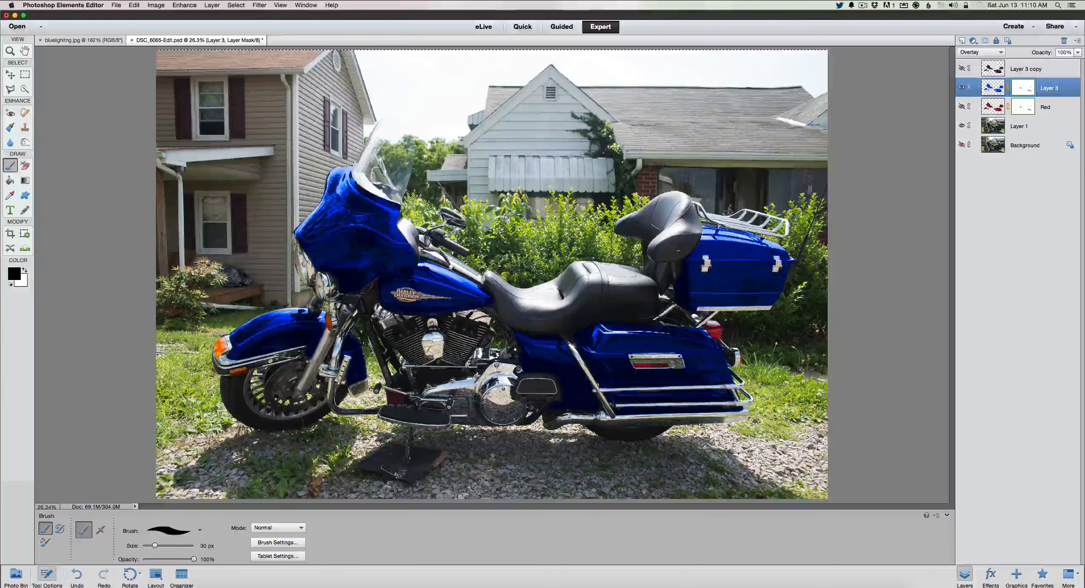
# - Hide Layer 3 and show Layer 3 copy in its place, and rename Layer 3 to Blue
pyautogui.click(963, 88)
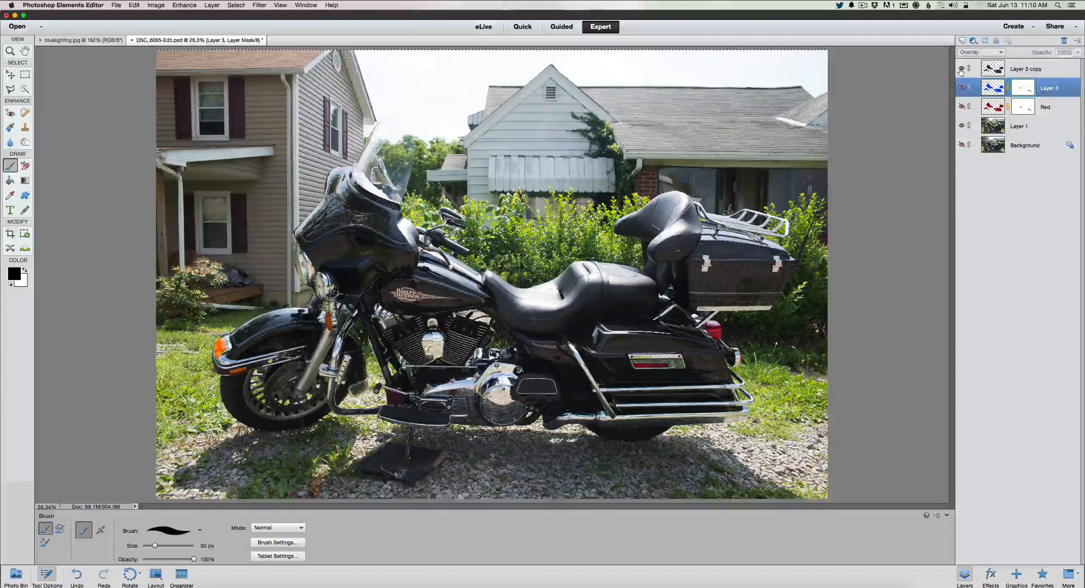
pyautogui.click(1051, 87)
pyautogui.rightClick(1051, 90)
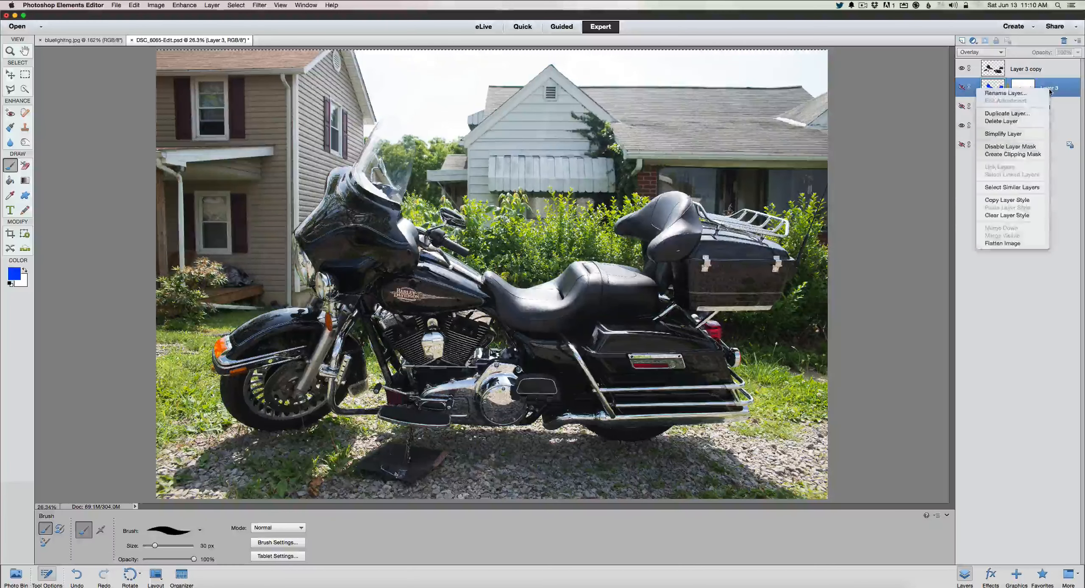
pyautogui.click(1006, 93)
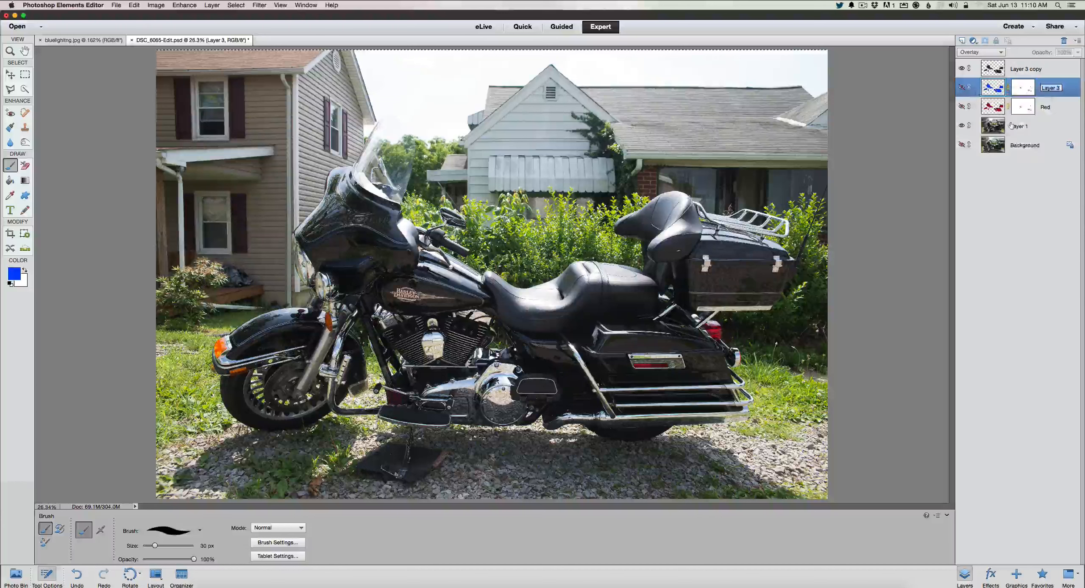
pyautogui.write('Blue')
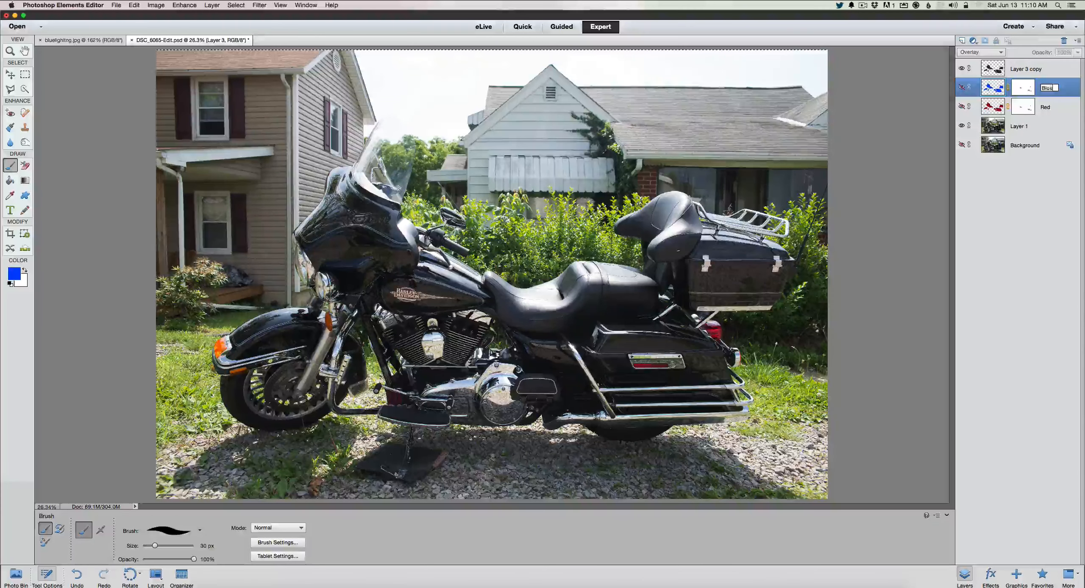
pyautogui.press('Return')
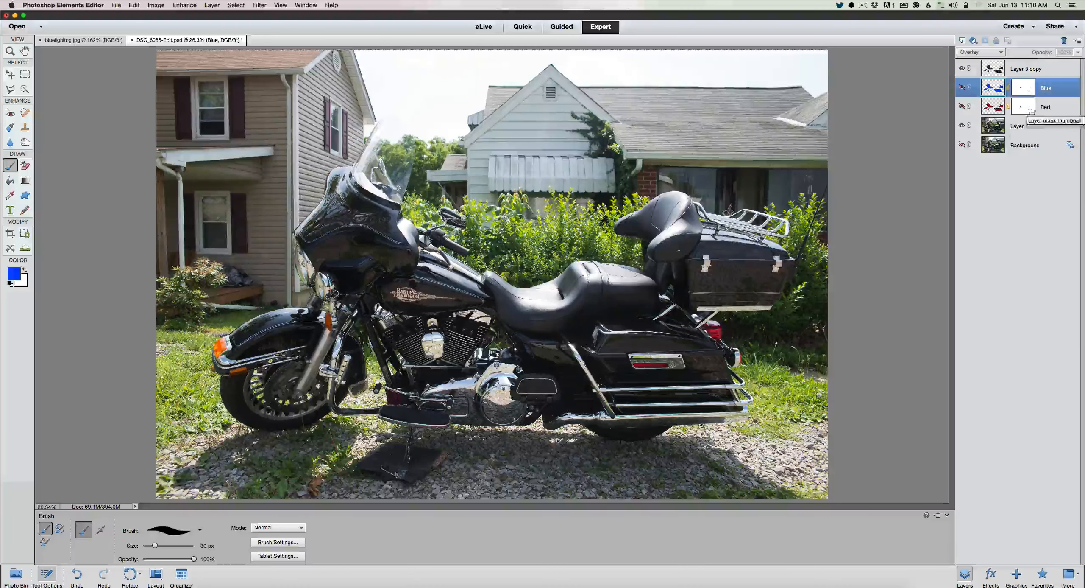
# - Load Layer 3 copy's painted parts as a selection and look through the Gradient tool's default presets
pyautogui.click(1023, 72)
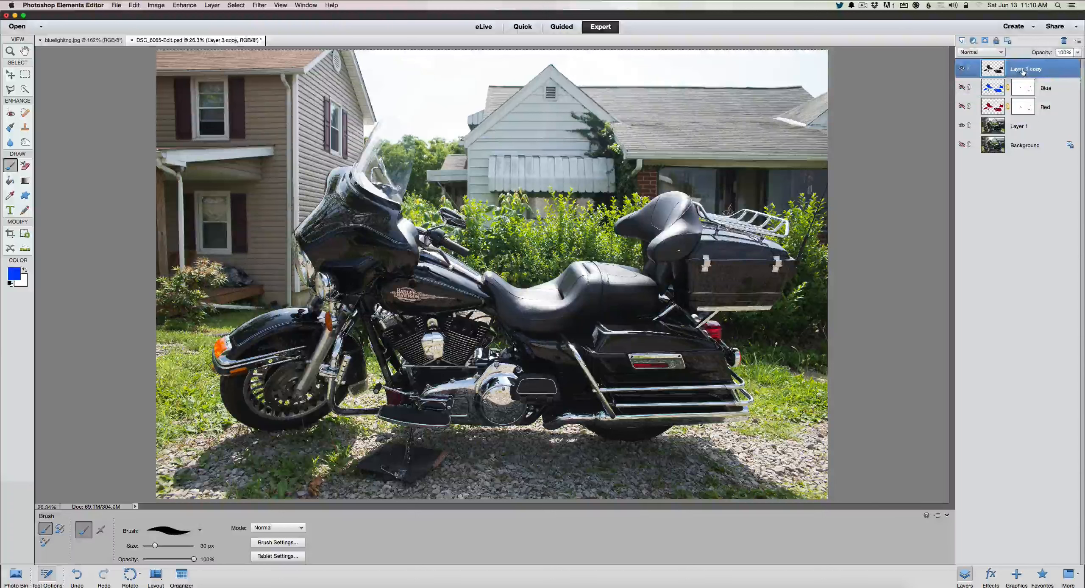
pyautogui.keyDown('super'); pyautogui.click(995, 69); pyautogui.keyUp('super')
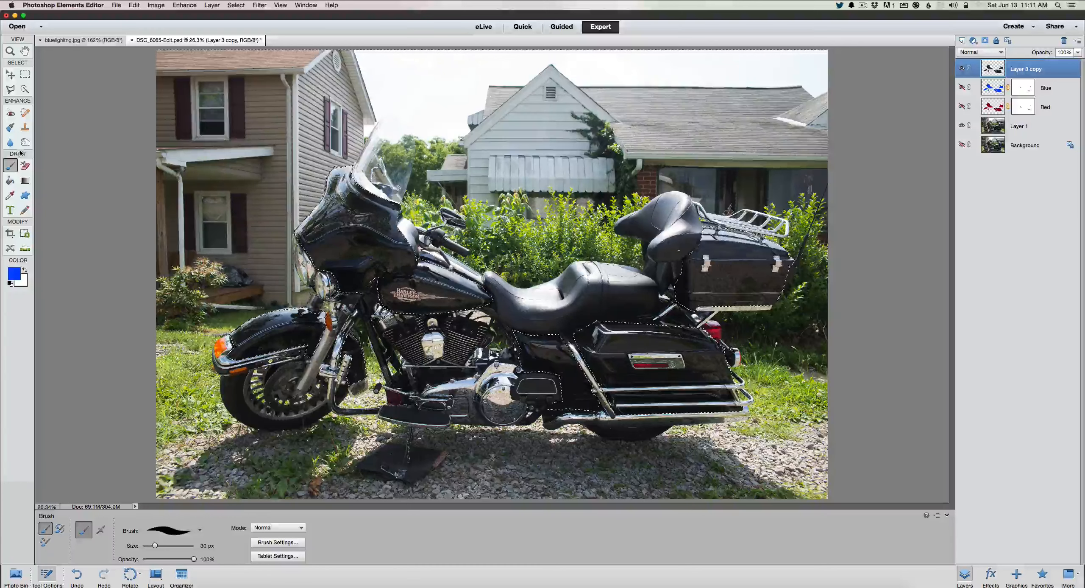
pyautogui.click(25, 183)
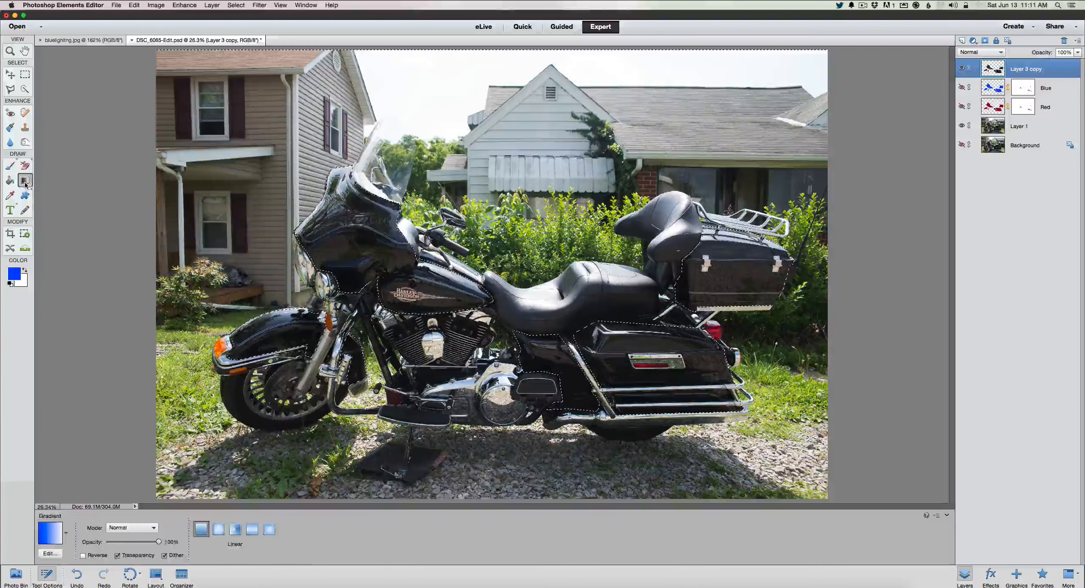
pyautogui.click(64, 537)
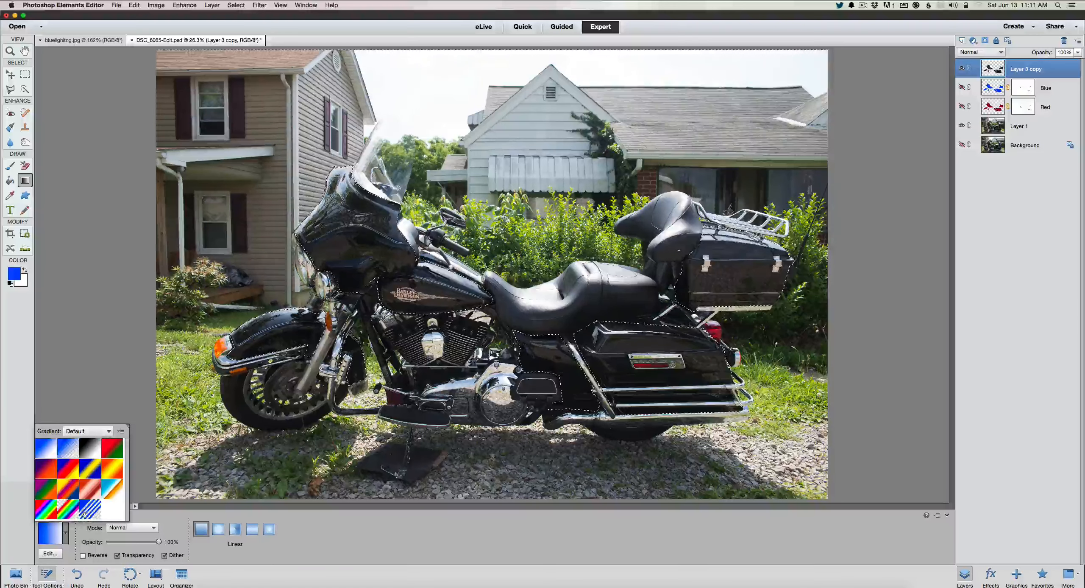
pyautogui.click(96, 360)
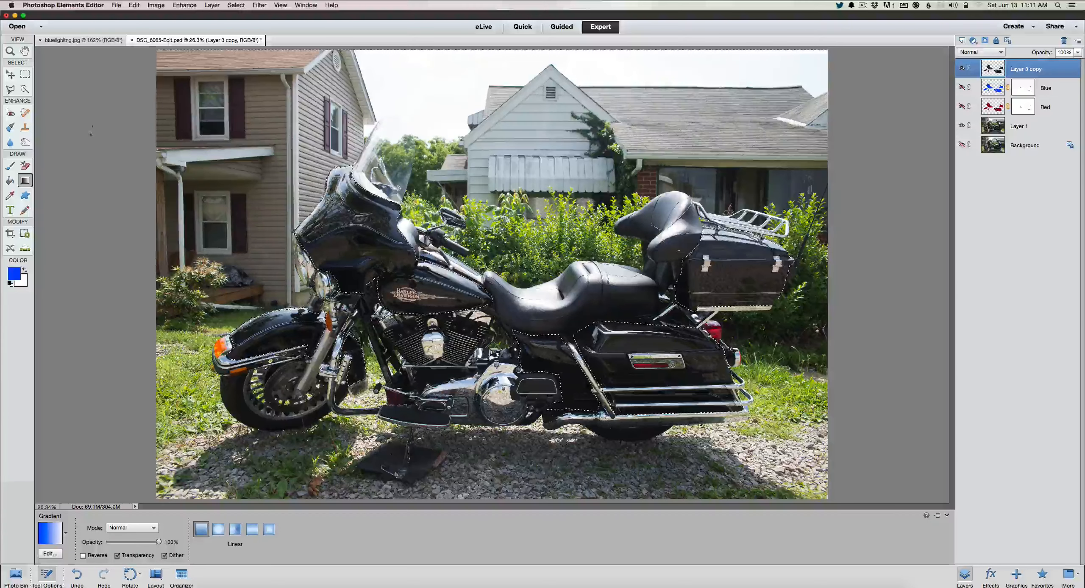
pyautogui.click(134, 5)
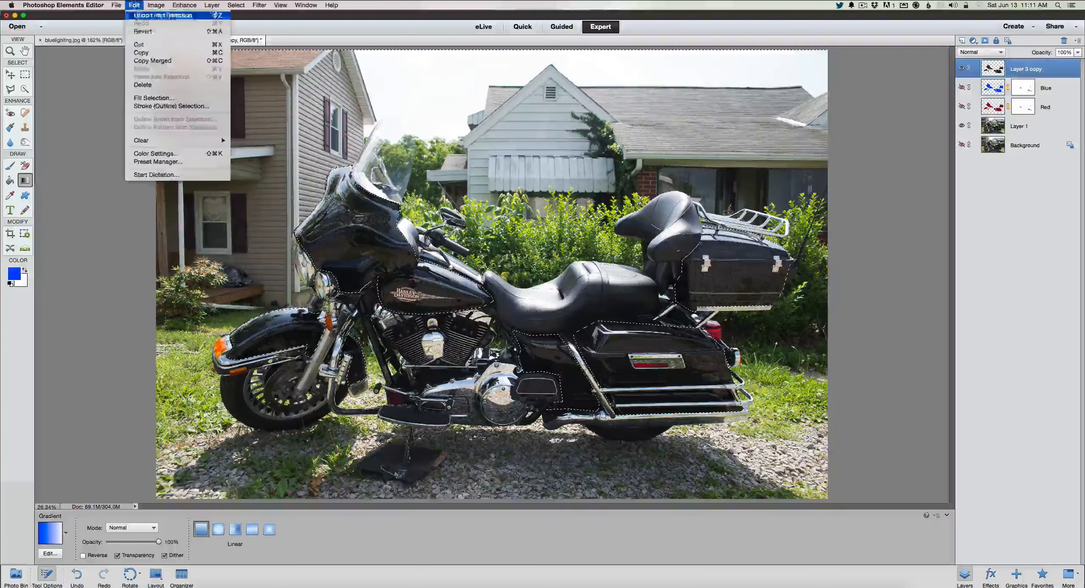
pyautogui.click(150, 101)
pyautogui.click(531, 268)
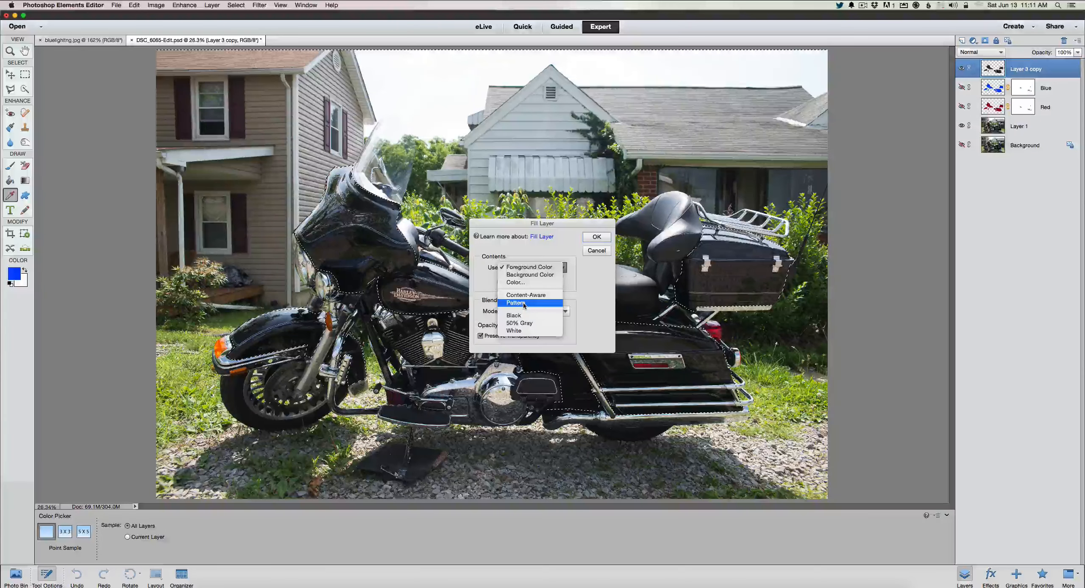
pyautogui.click(530, 266)
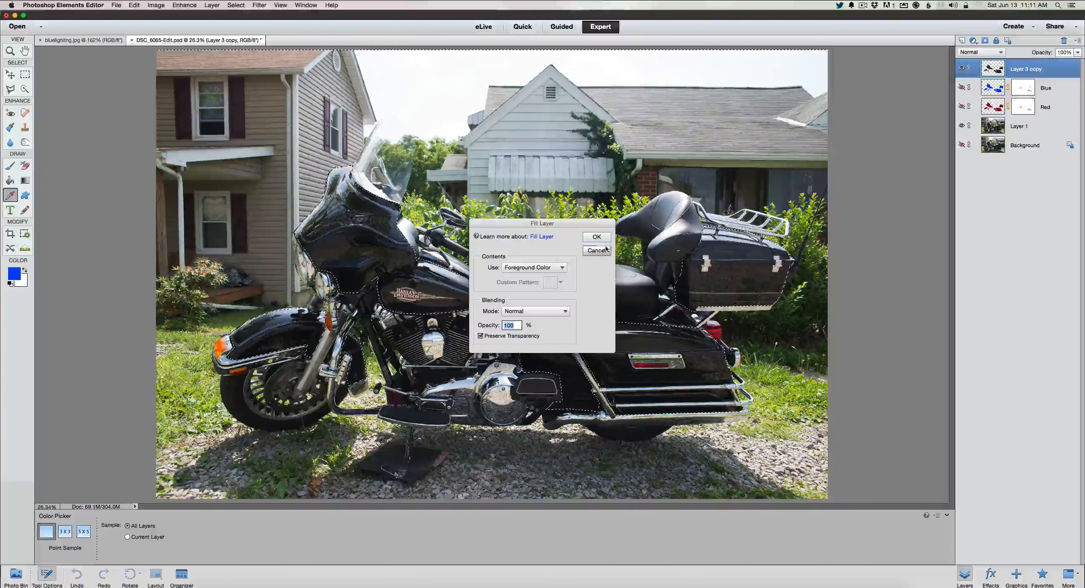
pyautogui.press('Escape')
# - Apply a linear blue-to-white gradient to the selected parts on Layer 3 copy, running horizontally across the front fairing
pyautogui.click(25, 181)
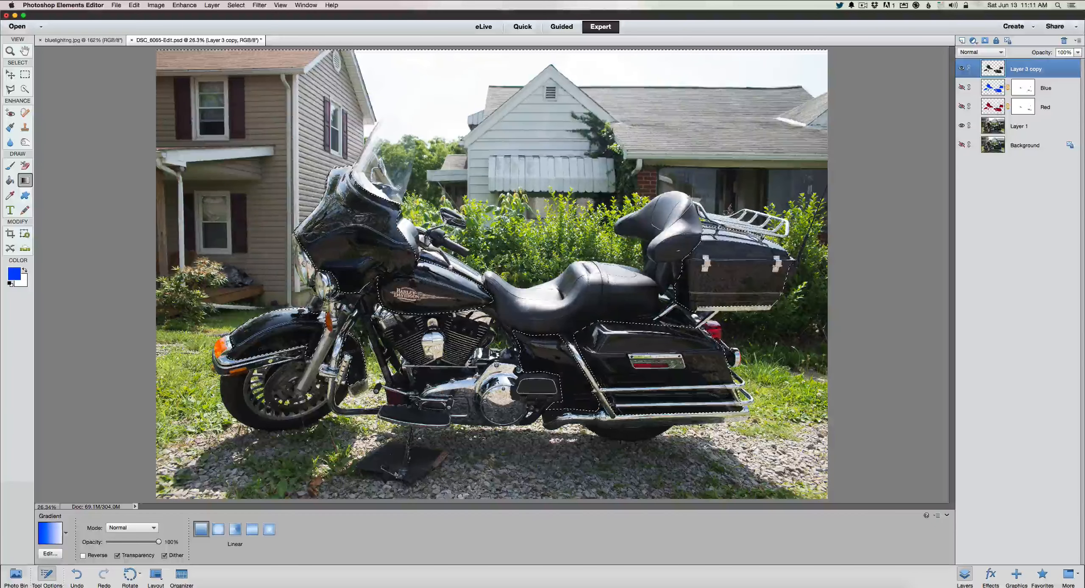
pyautogui.moveTo(322, 263); pyautogui.dragTo(406, 263)
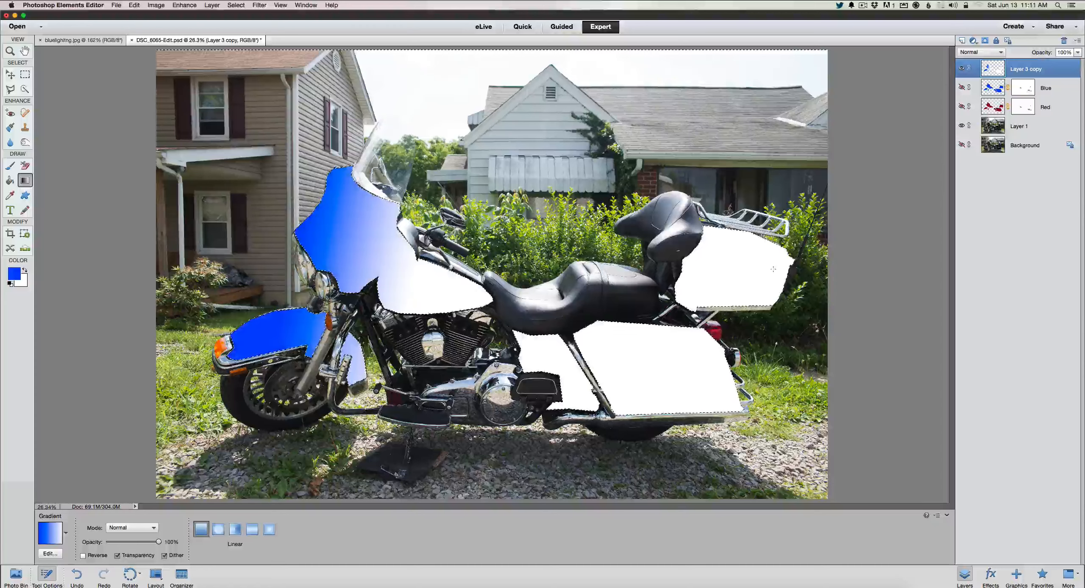
# - Try Overlay blending on Layer 3 copy, and undo both the blend change and the blue-to-white gradient
pyautogui.click(979, 52)
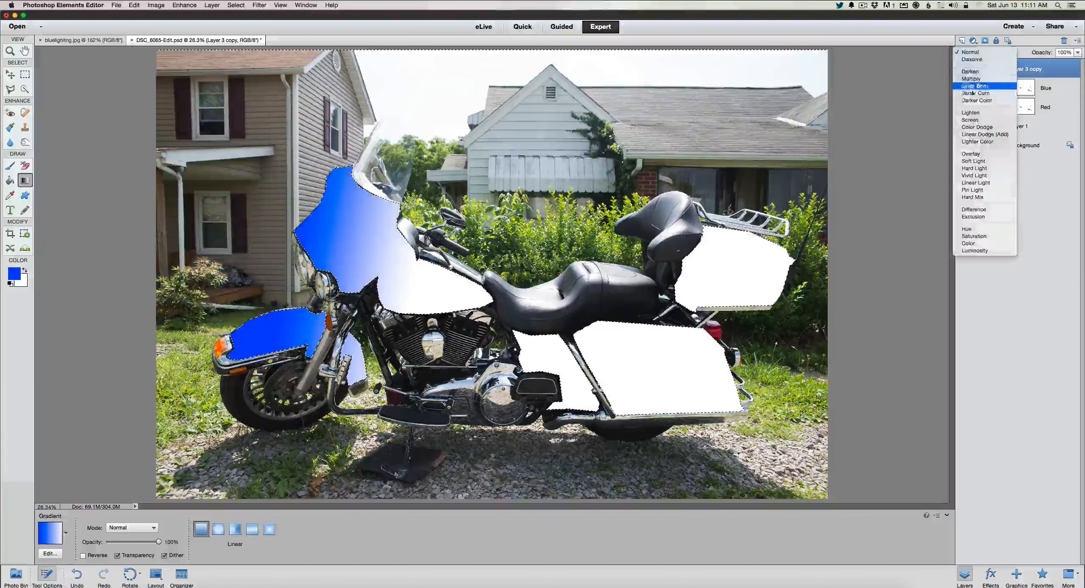
pyautogui.click(974, 168)
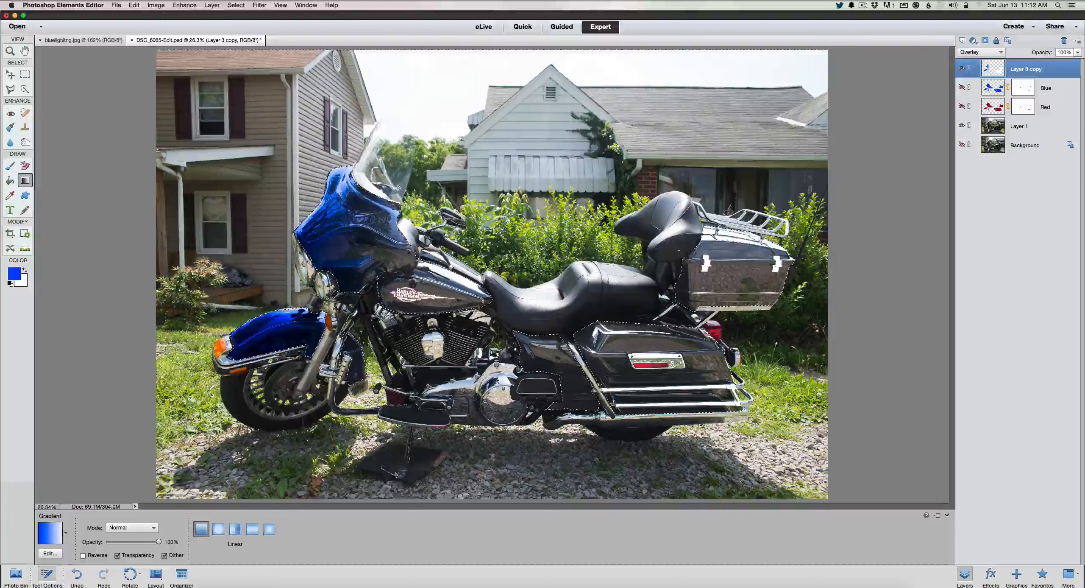
pyautogui.click(134, 6)
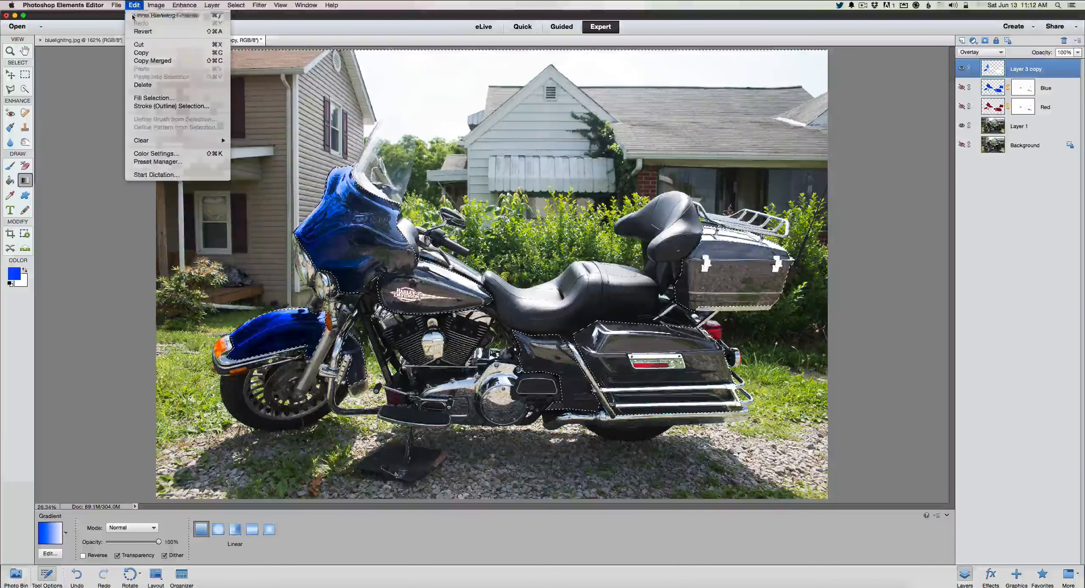
pyautogui.click(133, 16)
pyautogui.click(133, 5)
pyautogui.click(134, 15)
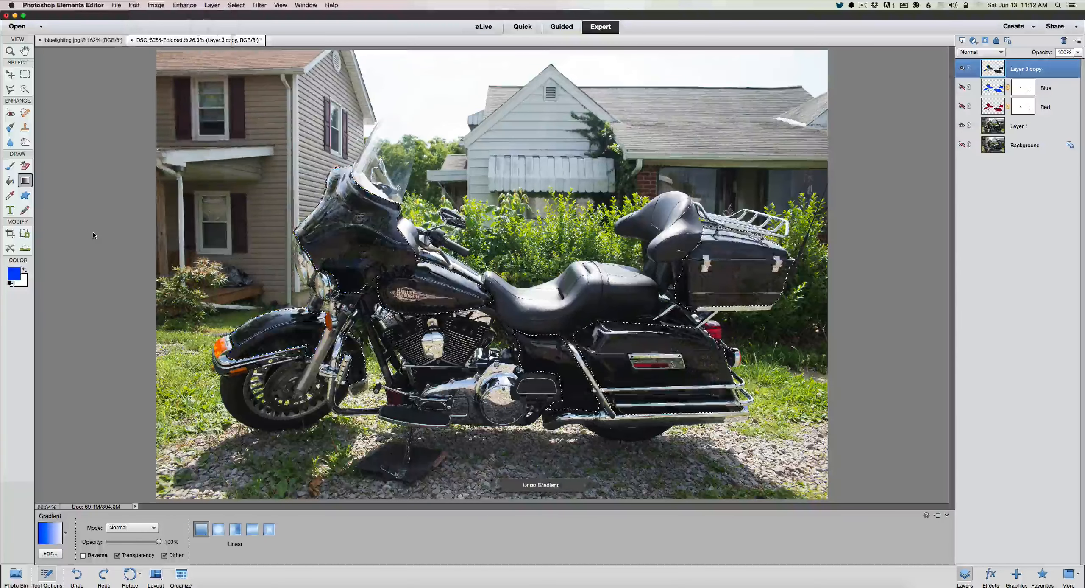
# - Apply the default red-to-green preset as a linear gradient to the selected parts, running diagonally from the front fairing to the rear saddlebag
pyautogui.click(66, 535)
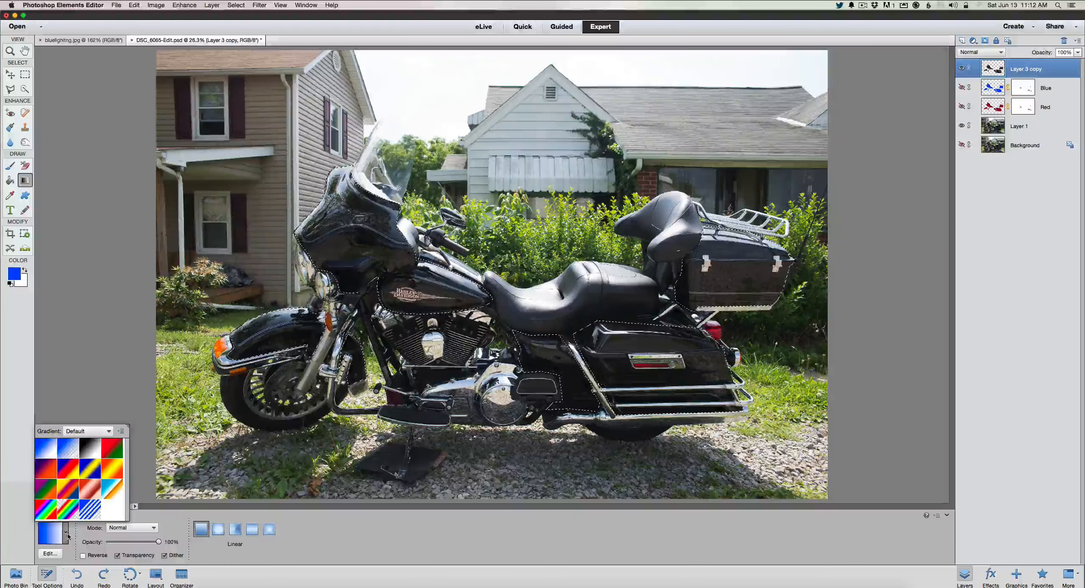
pyautogui.click(111, 450)
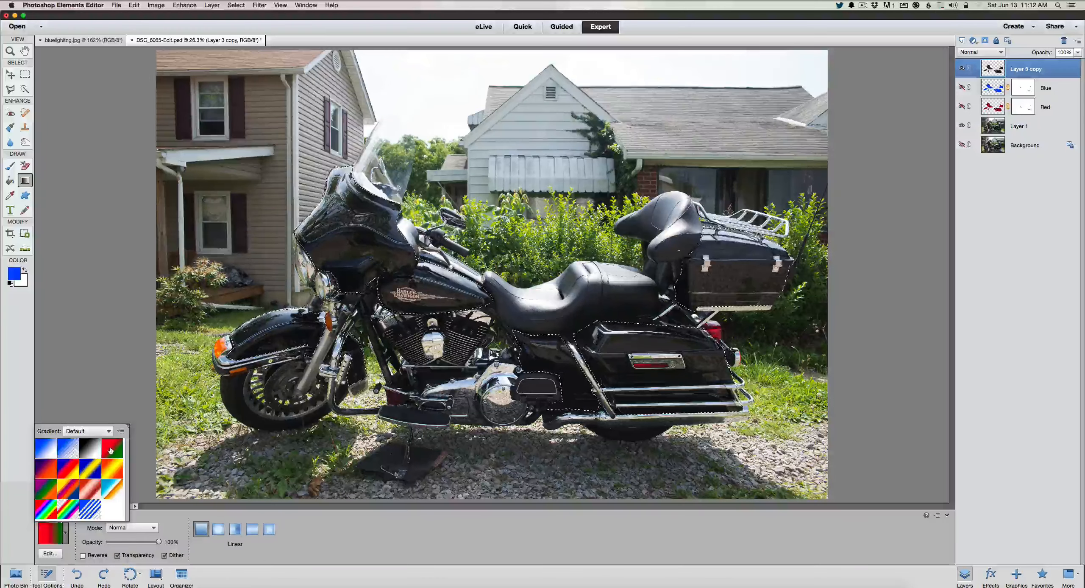
pyautogui.click(66, 533)
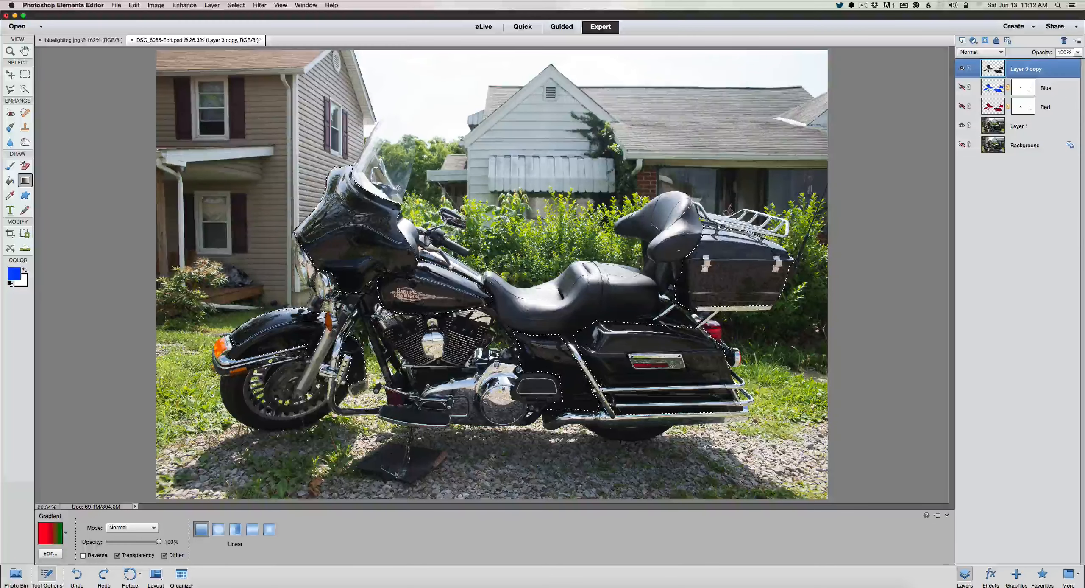
pyautogui.moveTo(323, 208); pyautogui.dragTo(738, 403)
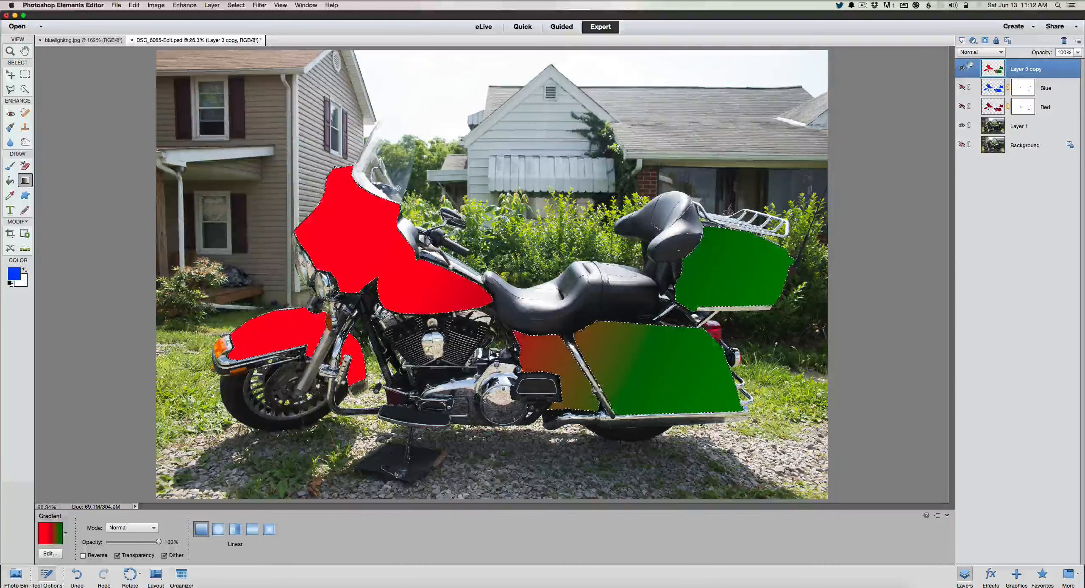
# - Blend the red-to-green Layer 3 copy with Overlay and deselect the painted parts
pyautogui.click(982, 52)
pyautogui.click(965, 156)
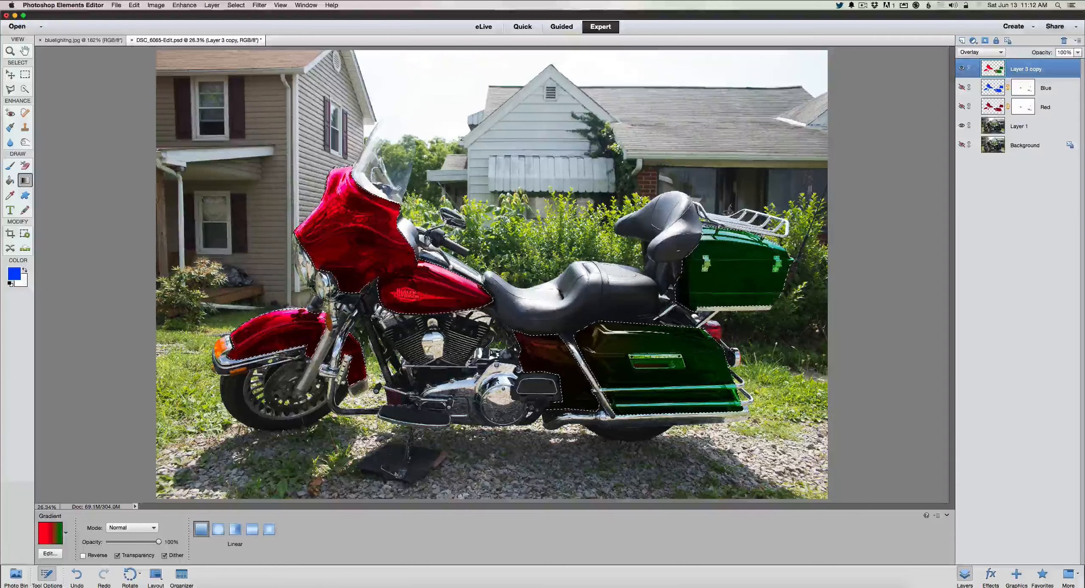
pyautogui.press('super+d')
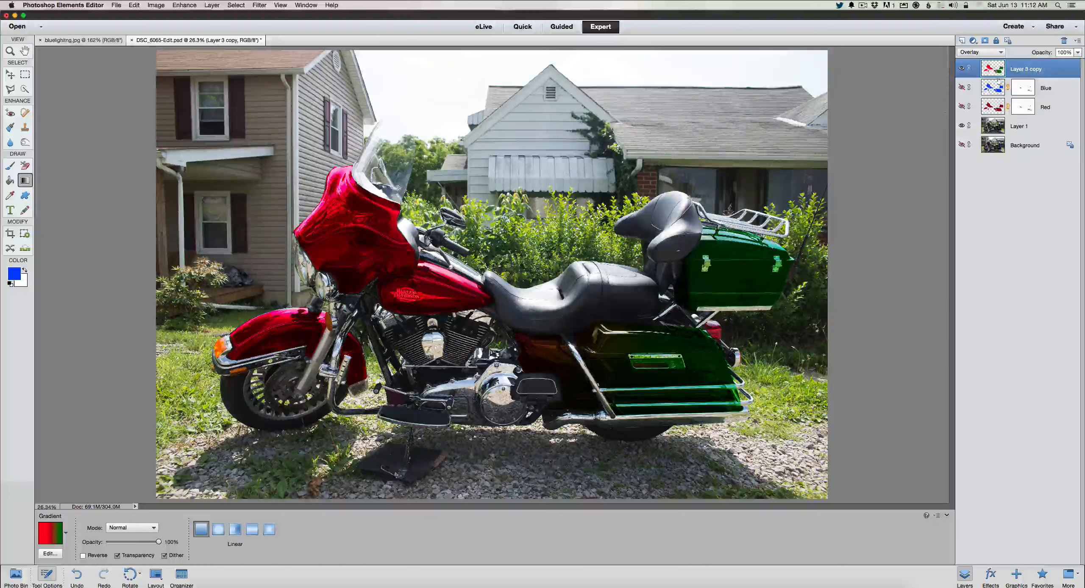
# - Add a layer mask to Layer 3 copy and clear the color from the tank emblem with a 30 px black brush and the trunk latches with 20 px
pyautogui.click(985, 40)
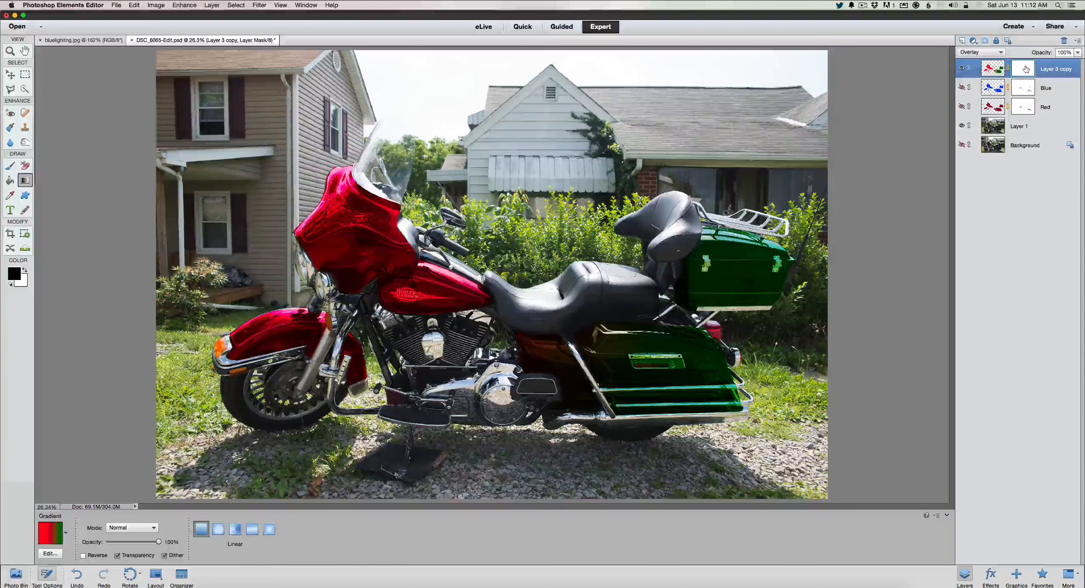
pyautogui.click(10, 166)
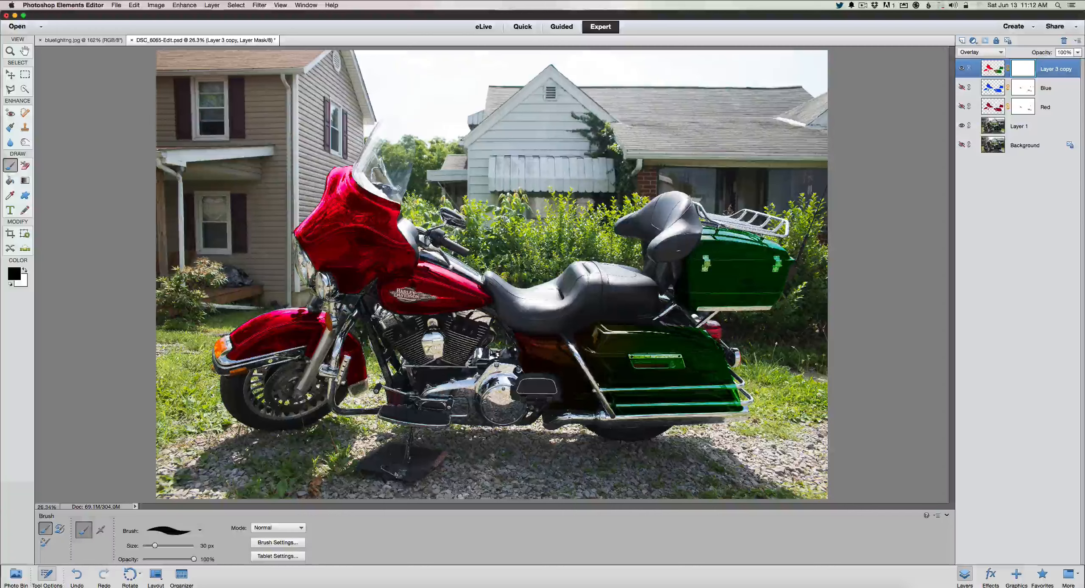
pyautogui.press('[')
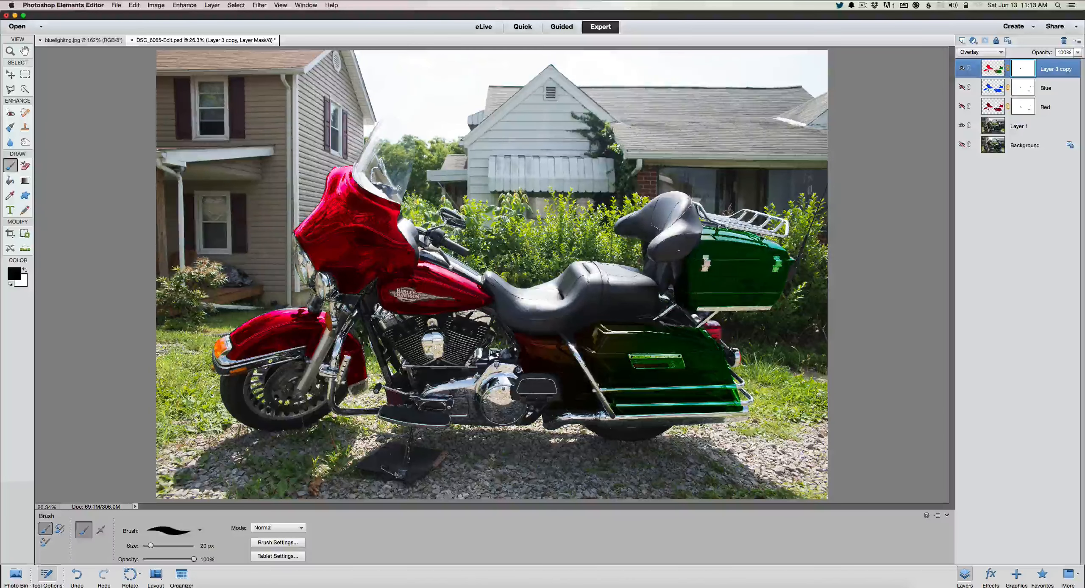
pyautogui.moveTo(706, 258); pyautogui.dragTo(706, 269)
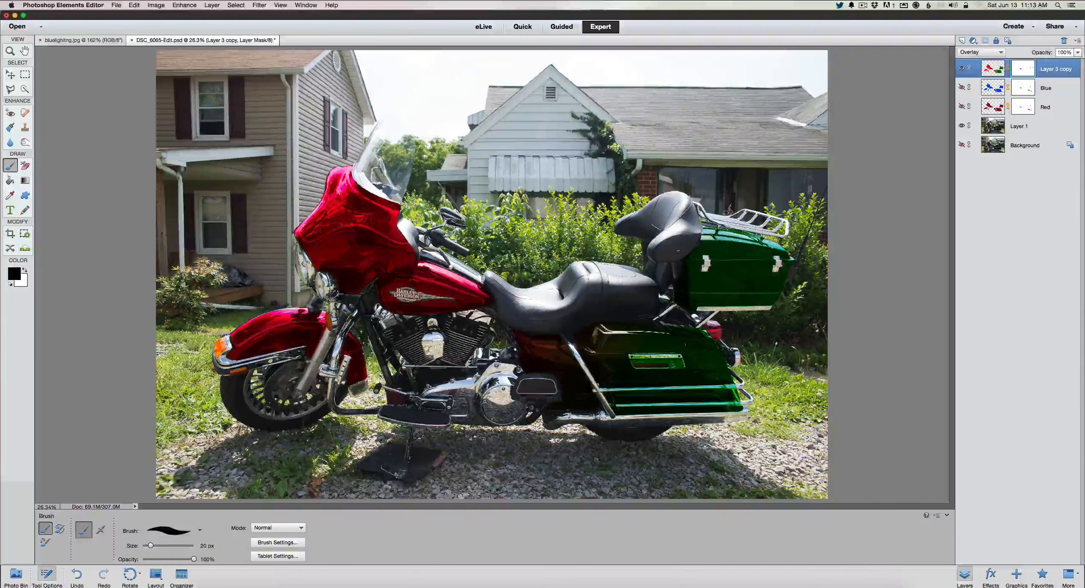
# - Mask the green off the saddlebag's reflector and chrome rails, using a 40 px black brush for the rails
pyautogui.press(']')
pyautogui.press(']')
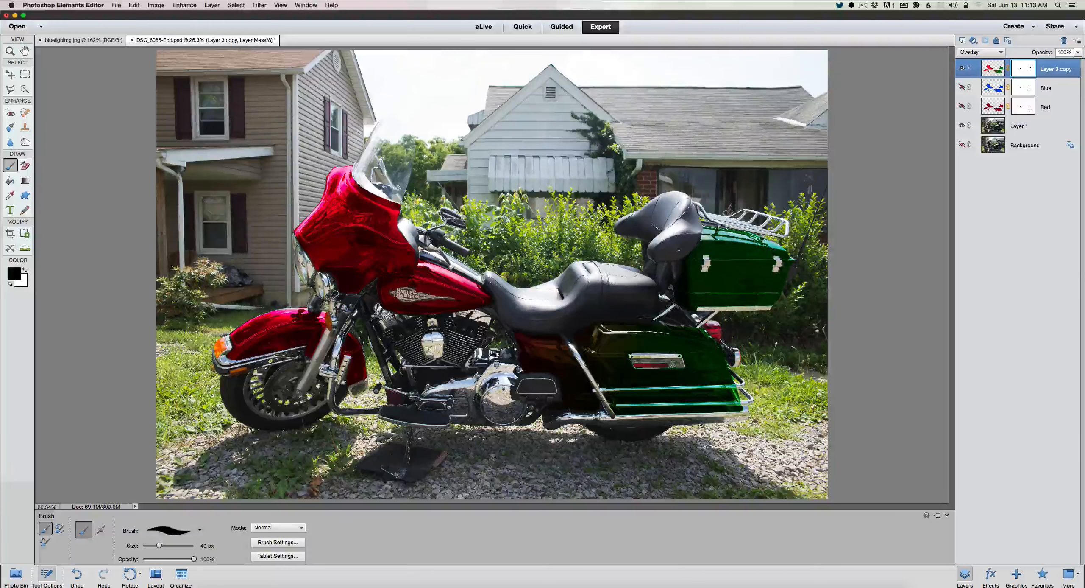
pyautogui.moveTo(607, 389)
pyautogui.mouseDown()
pyautogui.moveTo(730, 386)
pyautogui.moveTo(737, 403)
pyautogui.moveTo(611, 406)
pyautogui.mouseUp()
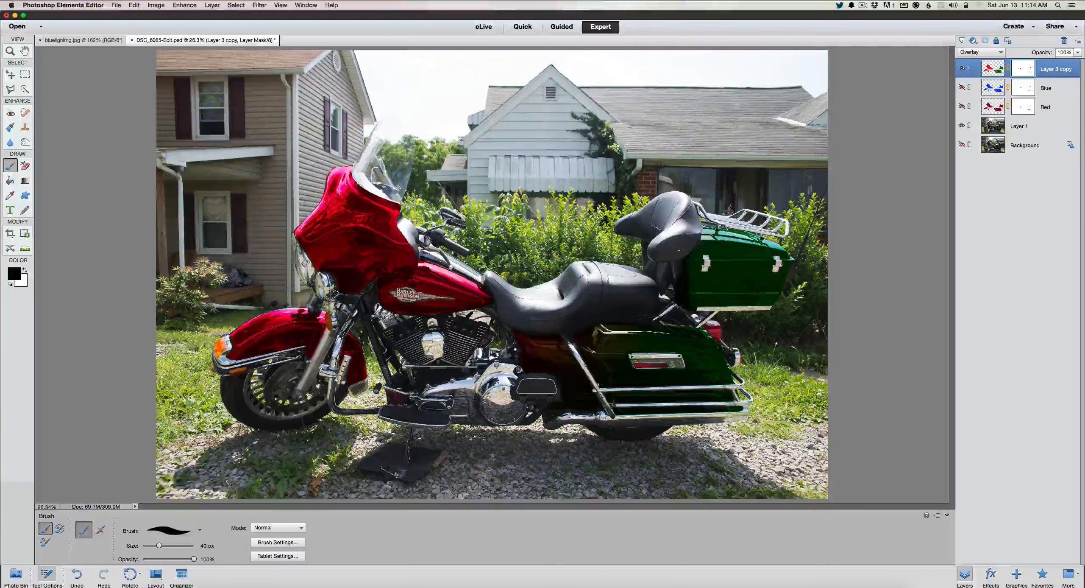